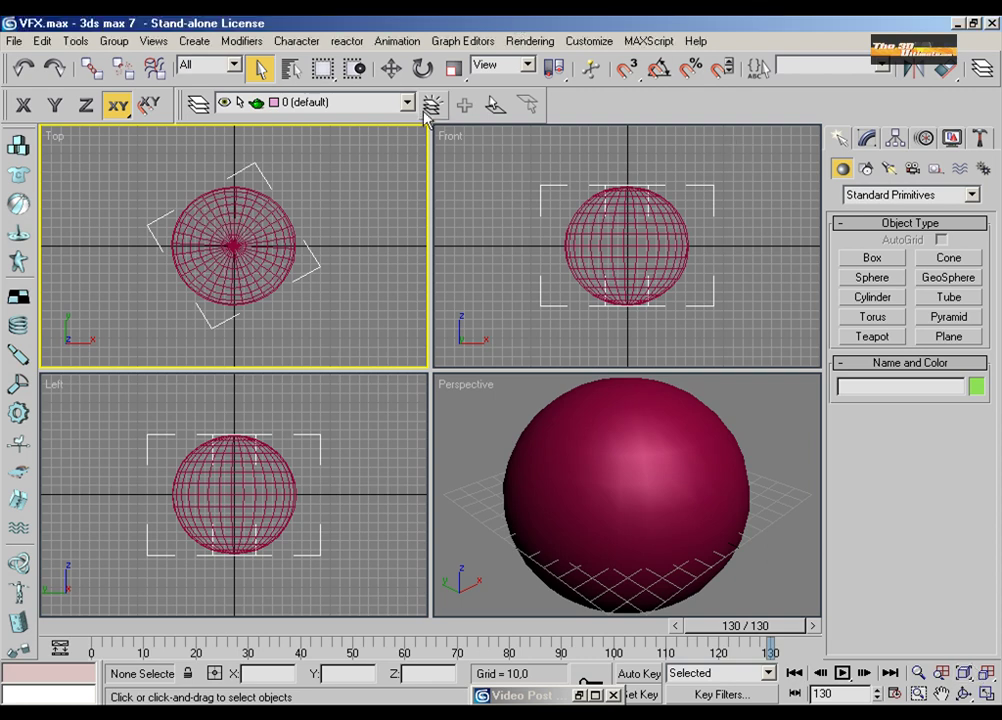
Step: Open the Rendering menu from the menu bar
left_click(531, 43)
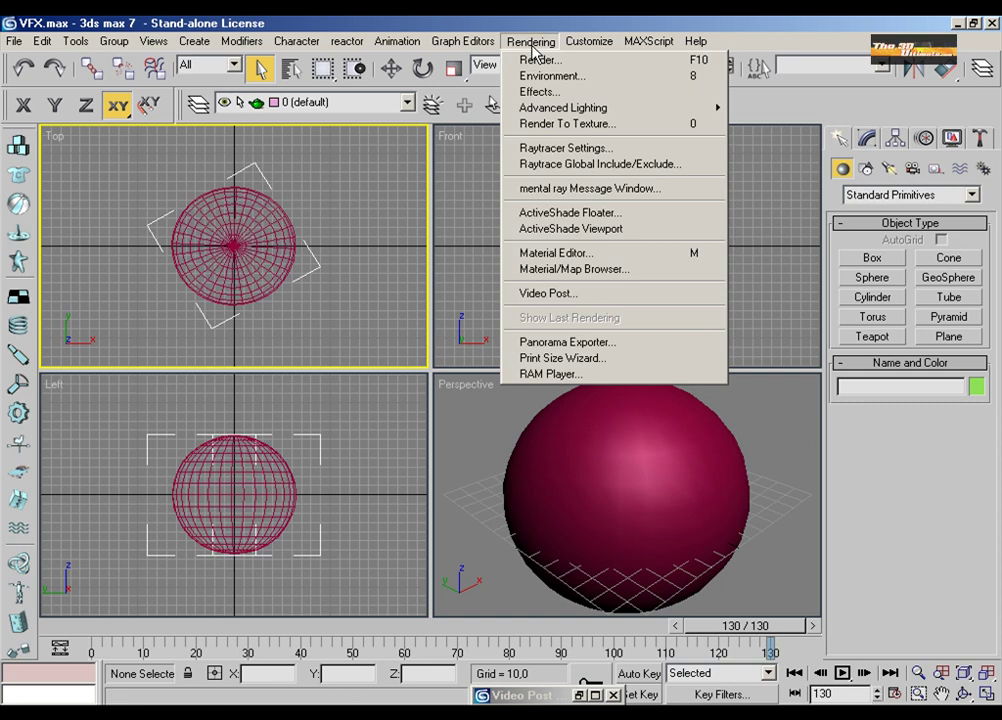
Step: Open the Material Editor, move it to the right, and open the Material/Map Browser for the Diffuse map
left_click(540, 255)
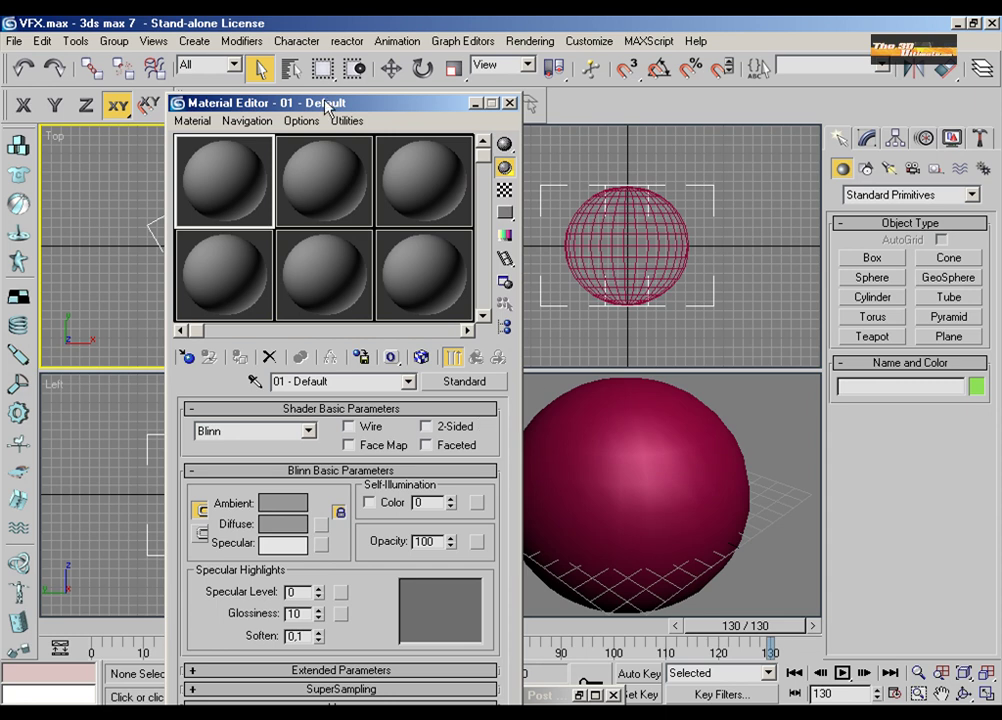
left_click_drag(326, 104, 420, 106)
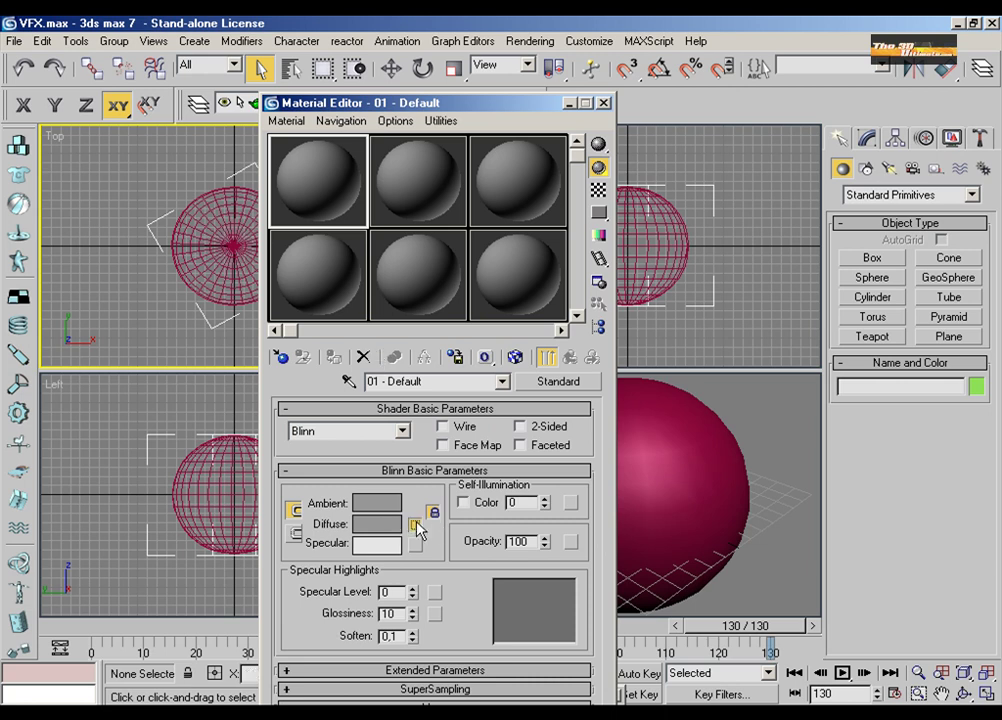
left_click_drag(417, 527, 416, 530)
Step: Apply a Noise map to Diffuse, open its enlarged preview, and set Noise Type to Turbulence
left_click(416, 527)
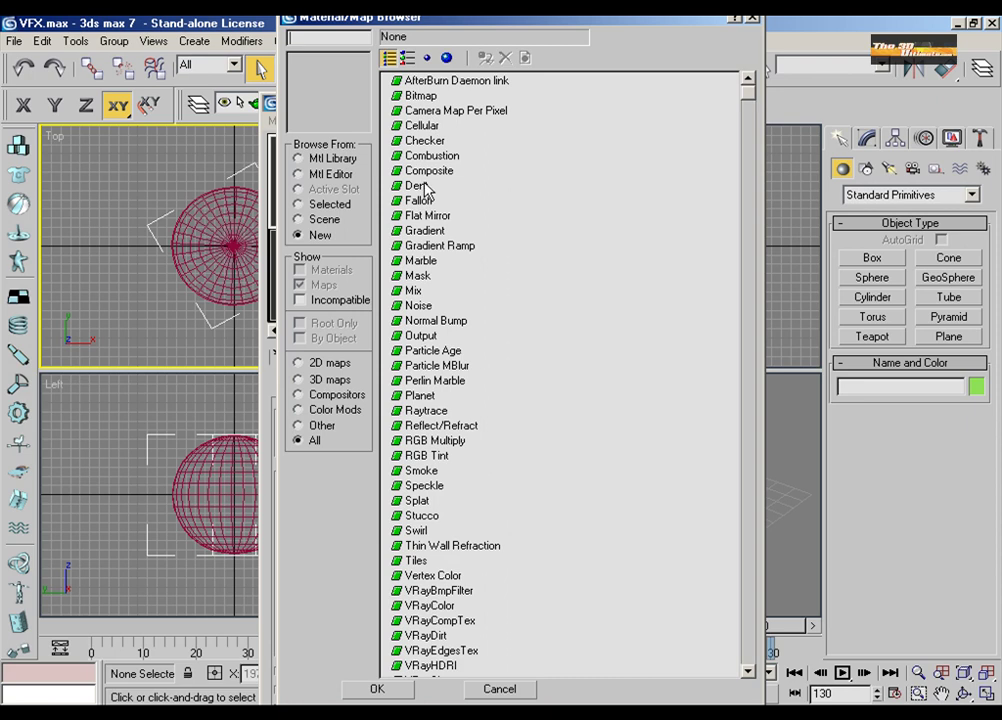
left_click(418, 306)
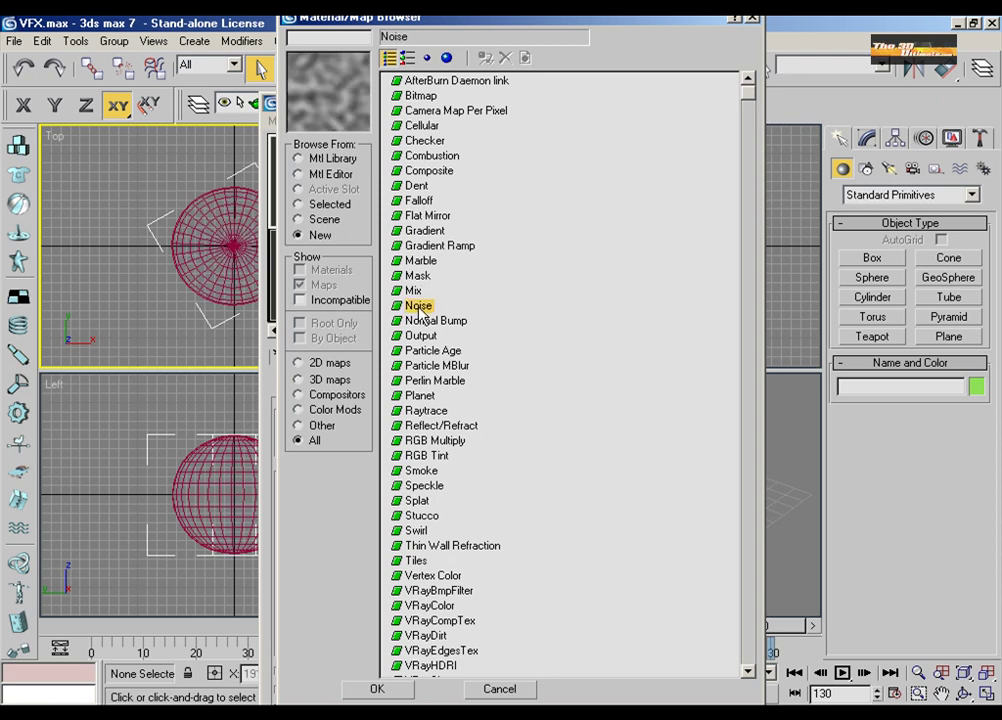
double_click(418, 306)
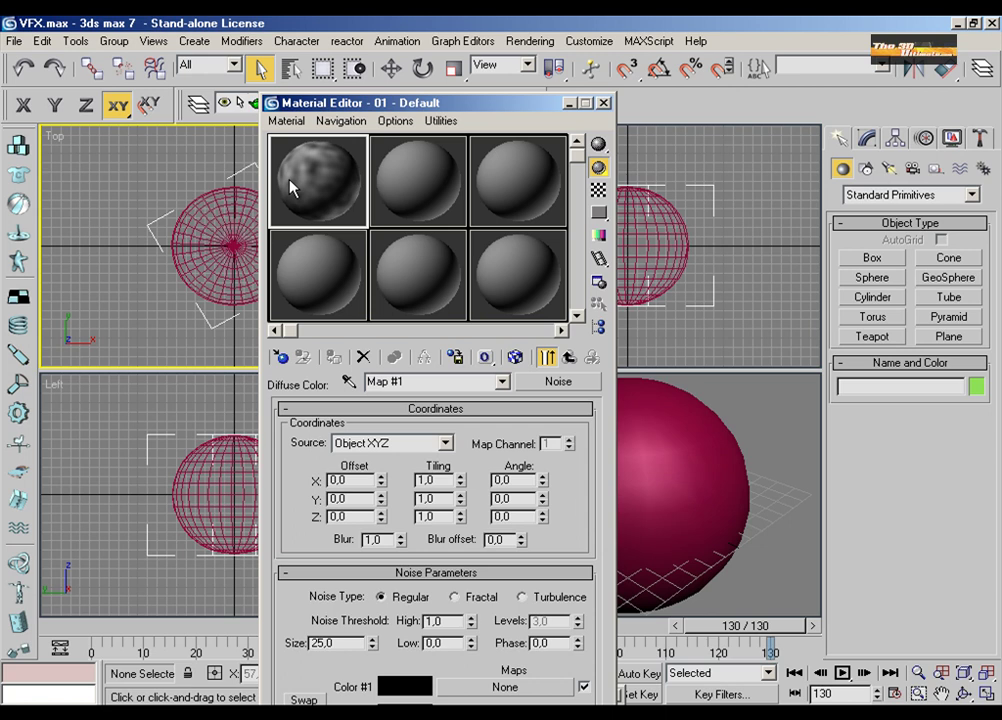
double_click(316, 190)
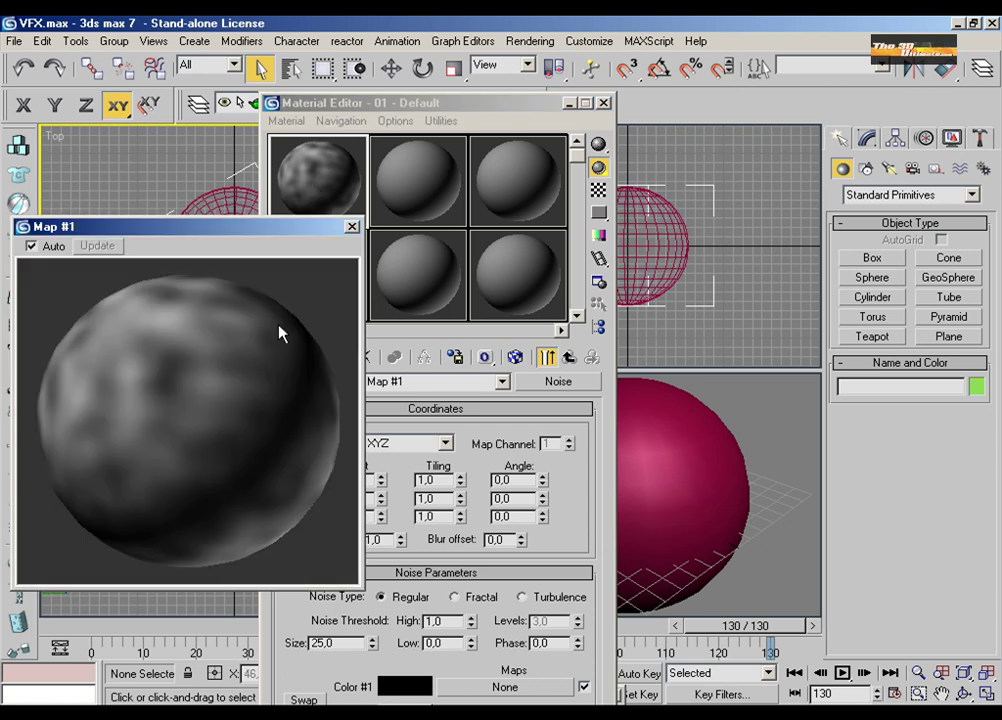
left_click_drag(265, 238, 330, 160)
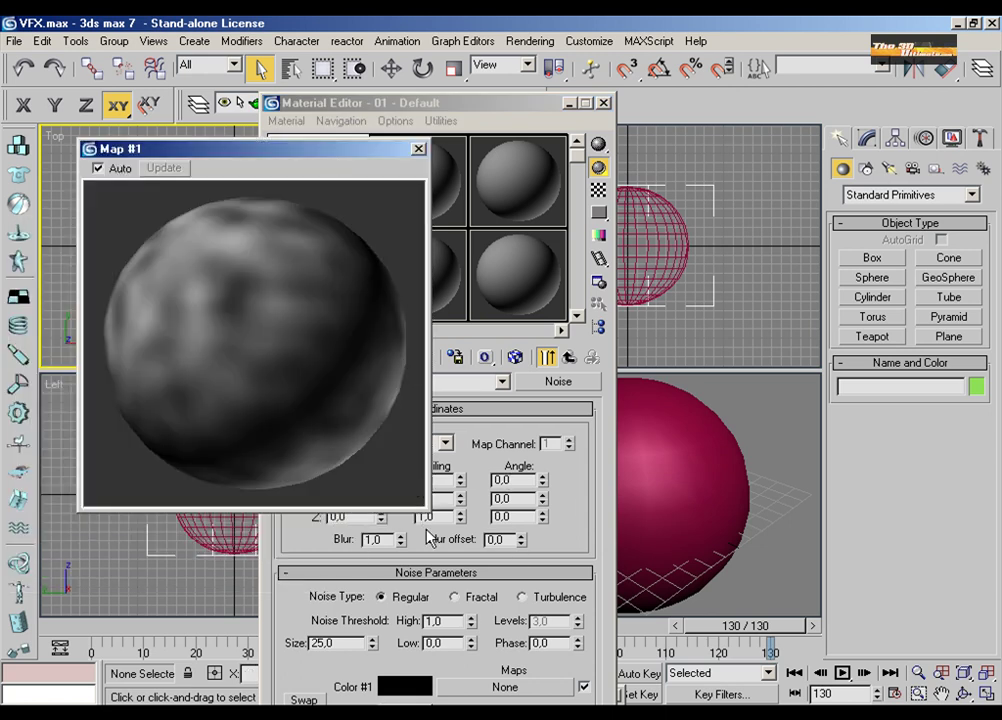
left_click(529, 599)
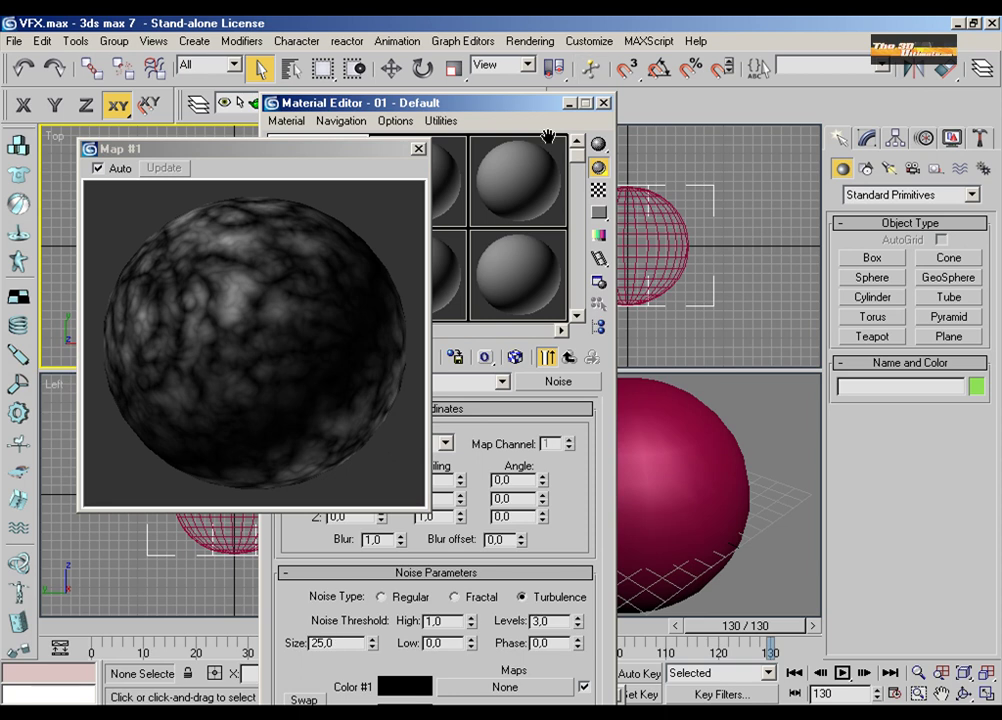
Step: Swap the noise colours and set Size 28.8, Levels 1.0, Phase 1.5, High 0.08, Low 0.005
left_click_drag(535, 116, 687, 24)
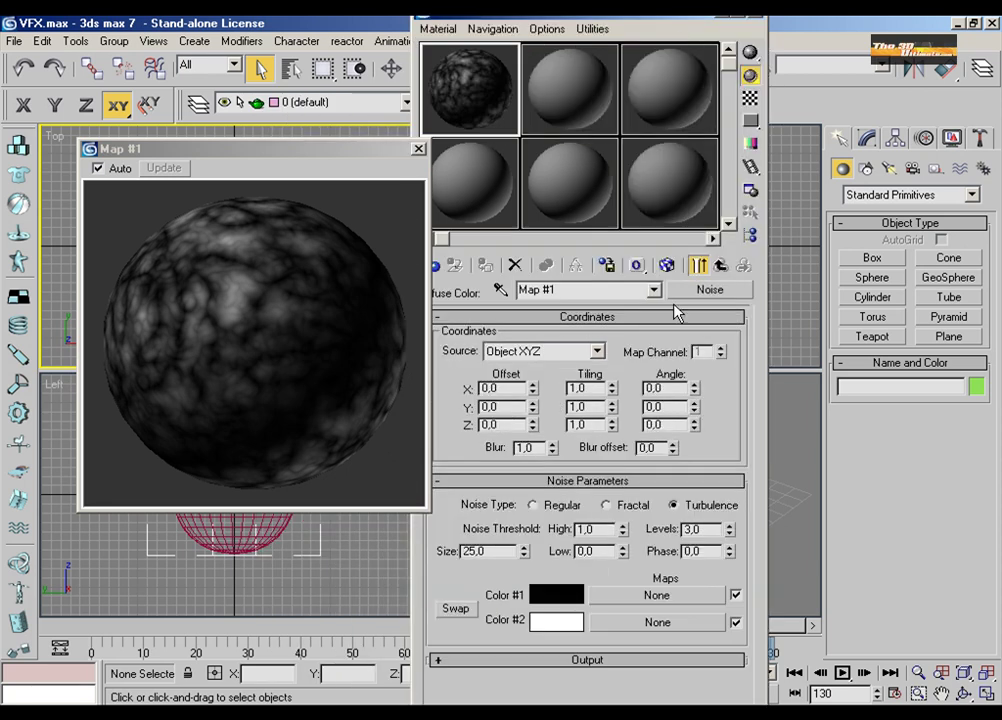
left_click(455, 609)
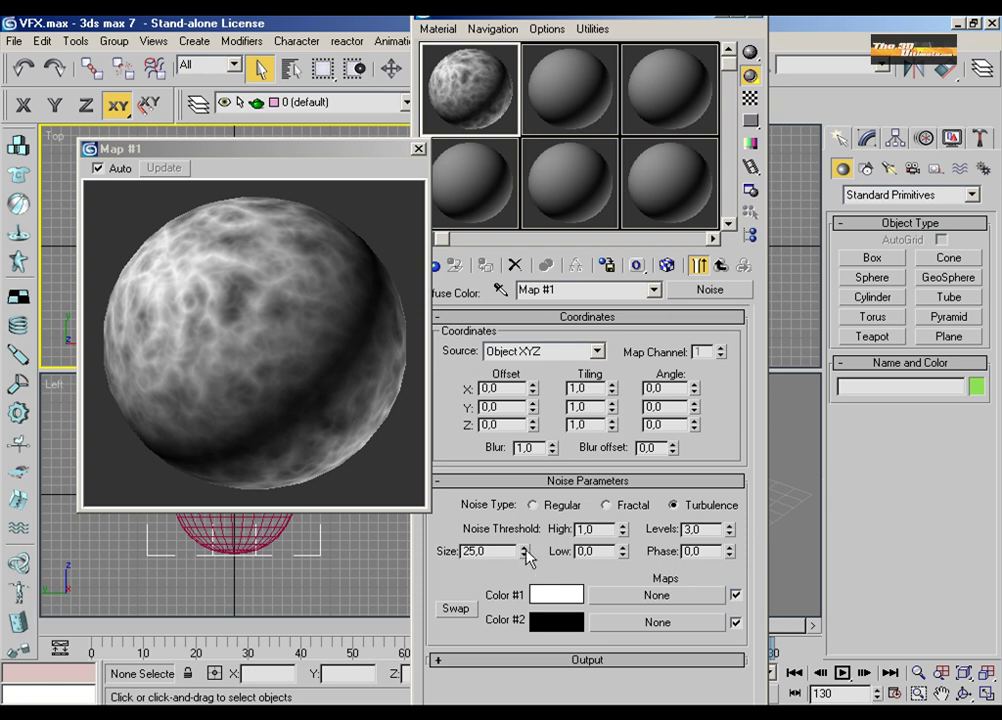
left_click_drag(527, 556, 531, 510)
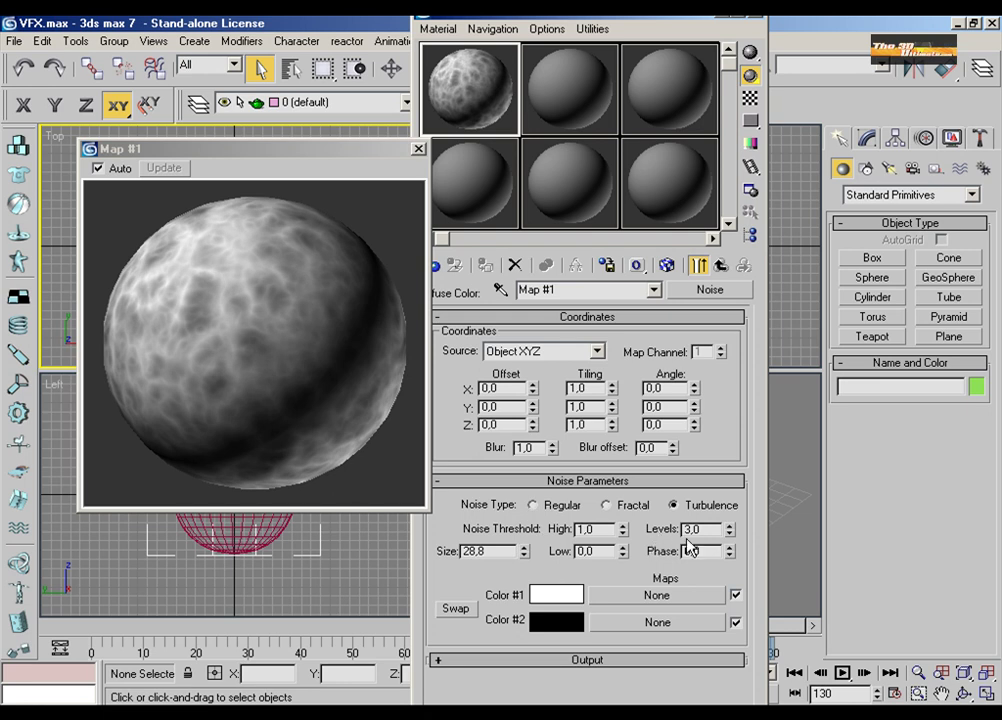
mouse_move(728, 542)
left_mouse_down()
mouse_move(735, 559)
mouse_move(730, 519)
mouse_move(730, 537)
left_mouse_up()
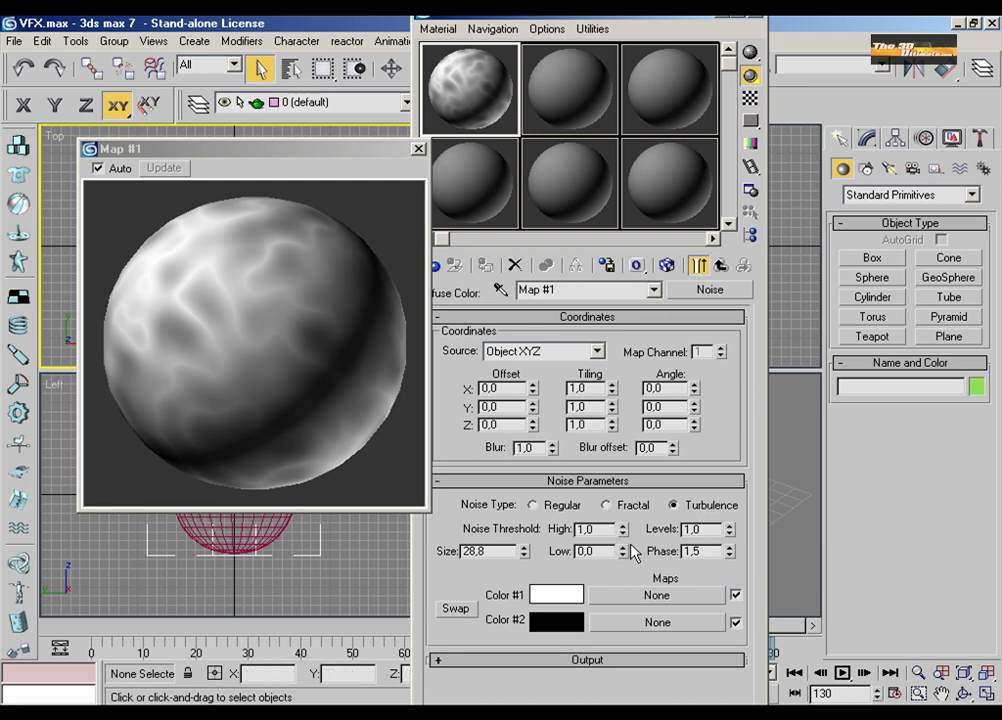
left_click_drag(624, 538, 622, 708)
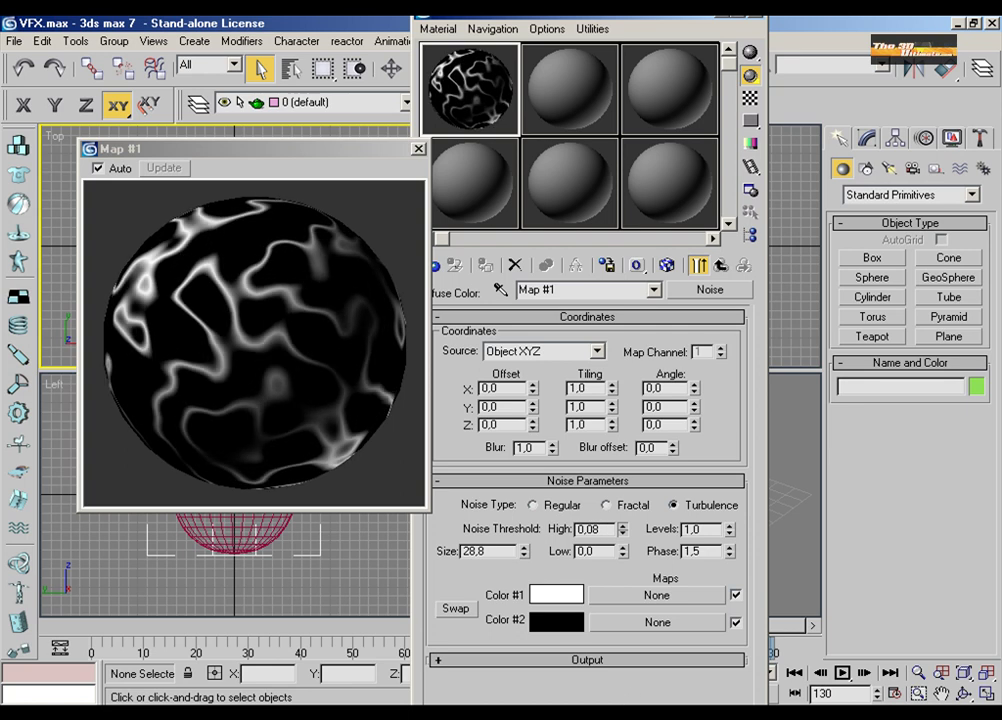
left_click(622, 547)
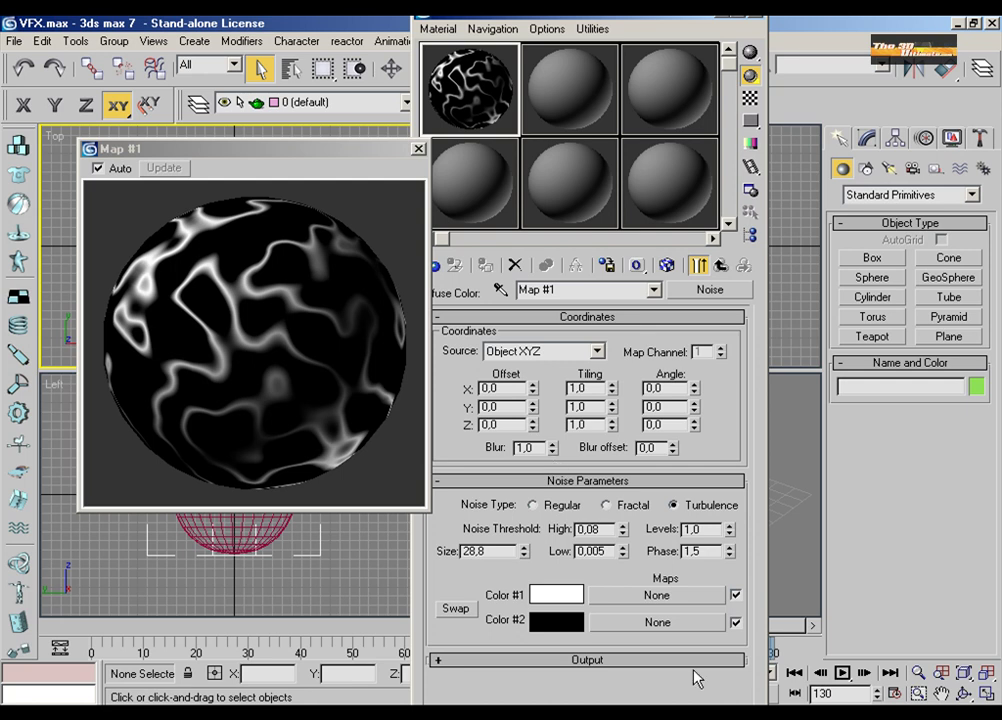
Step: Give Noise Color #1 a black/white/black Gradient map, then bring up the map list for Gradient Color #1
left_click(670, 596)
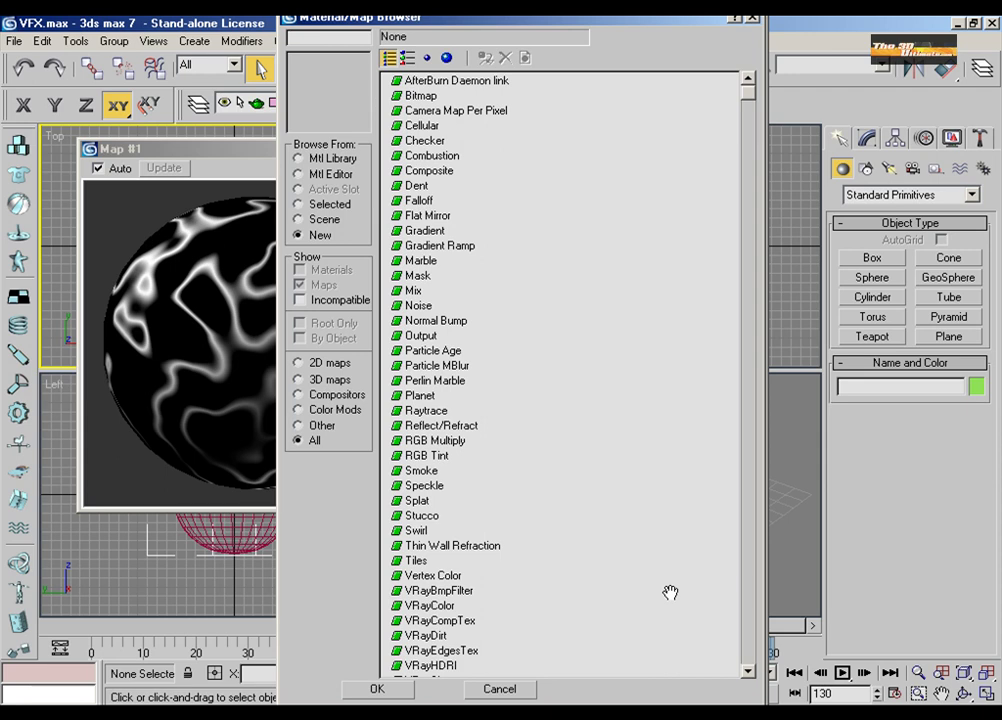
left_click(428, 233)
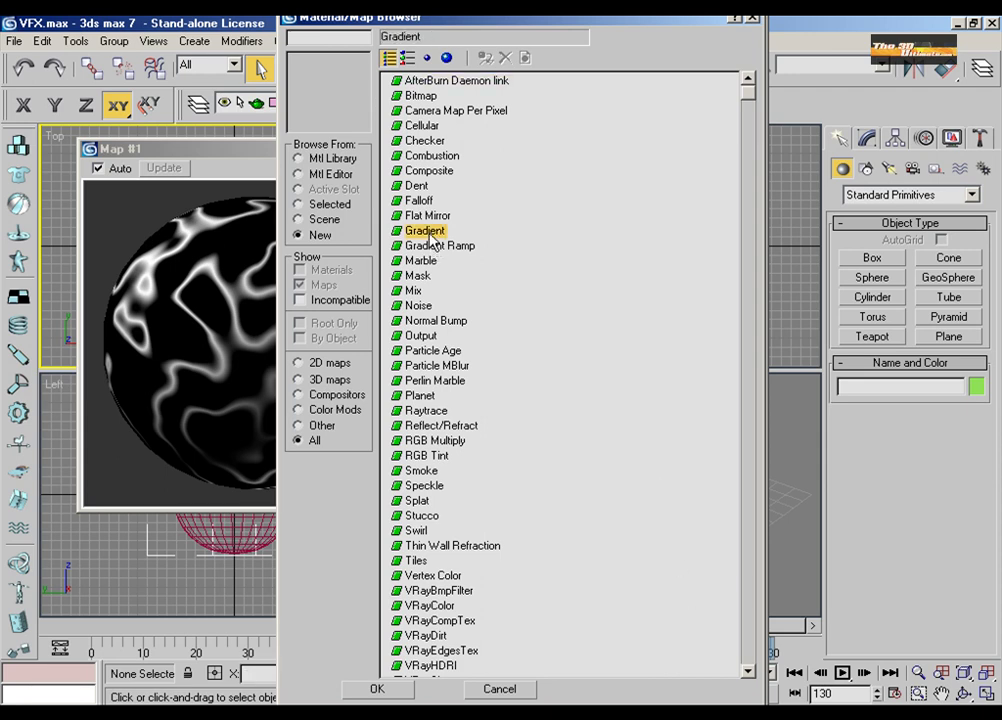
double_click(427, 232)
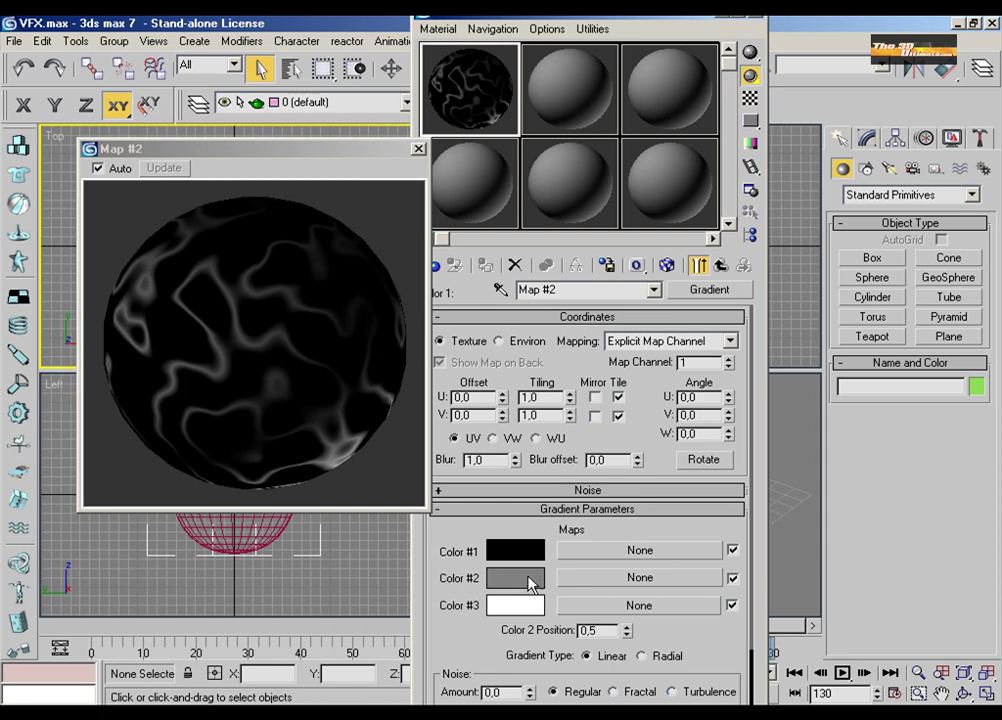
left_click_drag(516, 609, 520, 572)
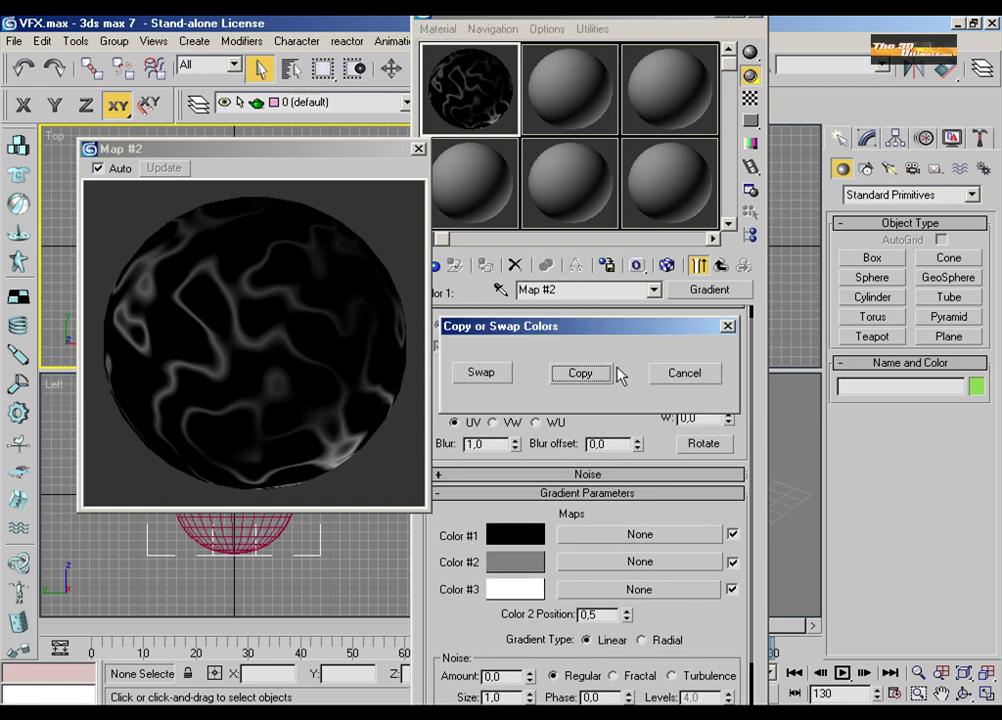
left_click(583, 374)
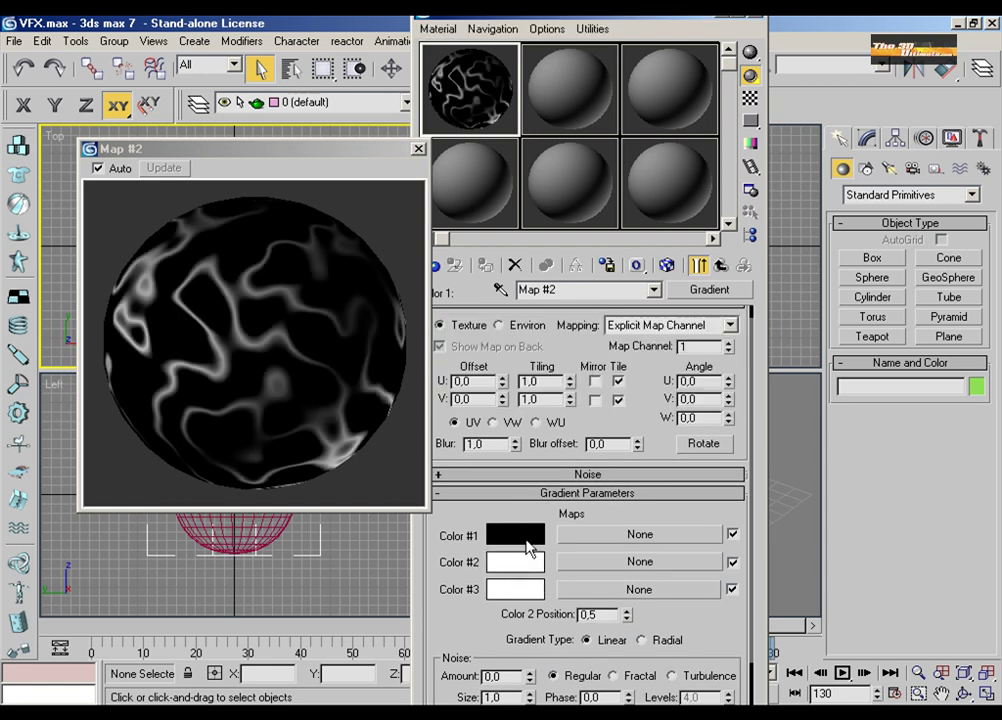
left_click_drag(529, 548, 520, 592)
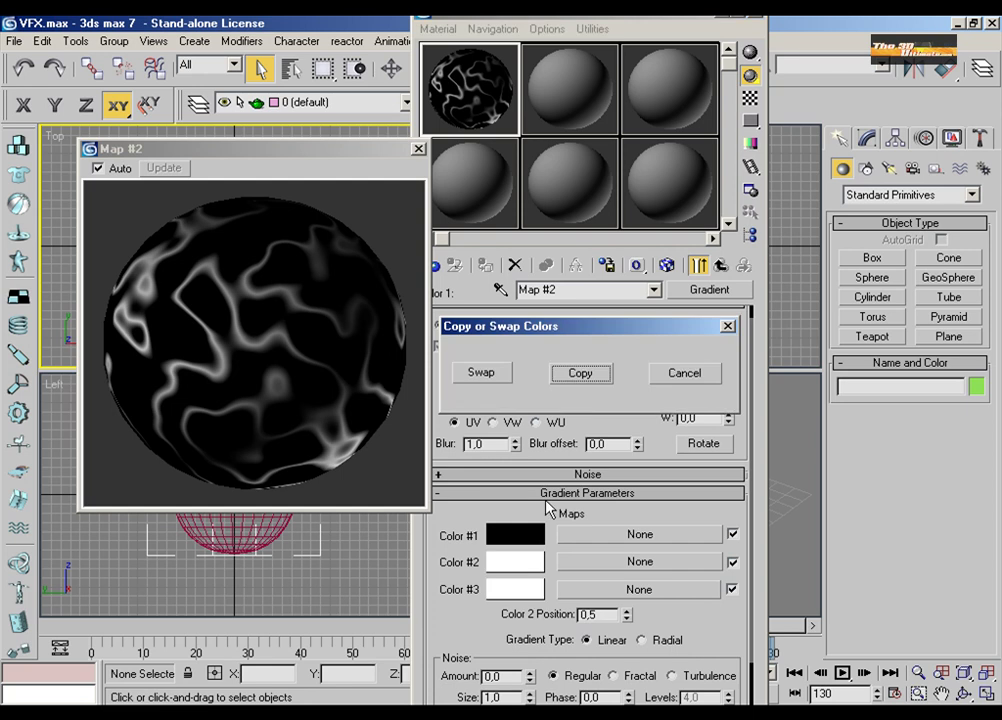
left_click(584, 374)
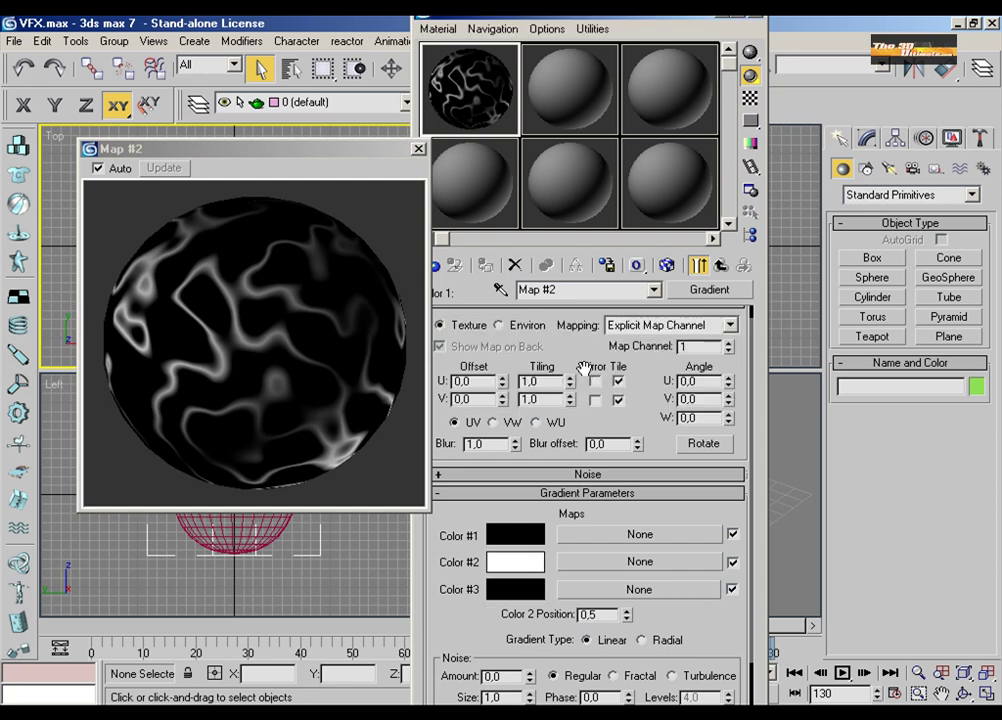
left_click(637, 535)
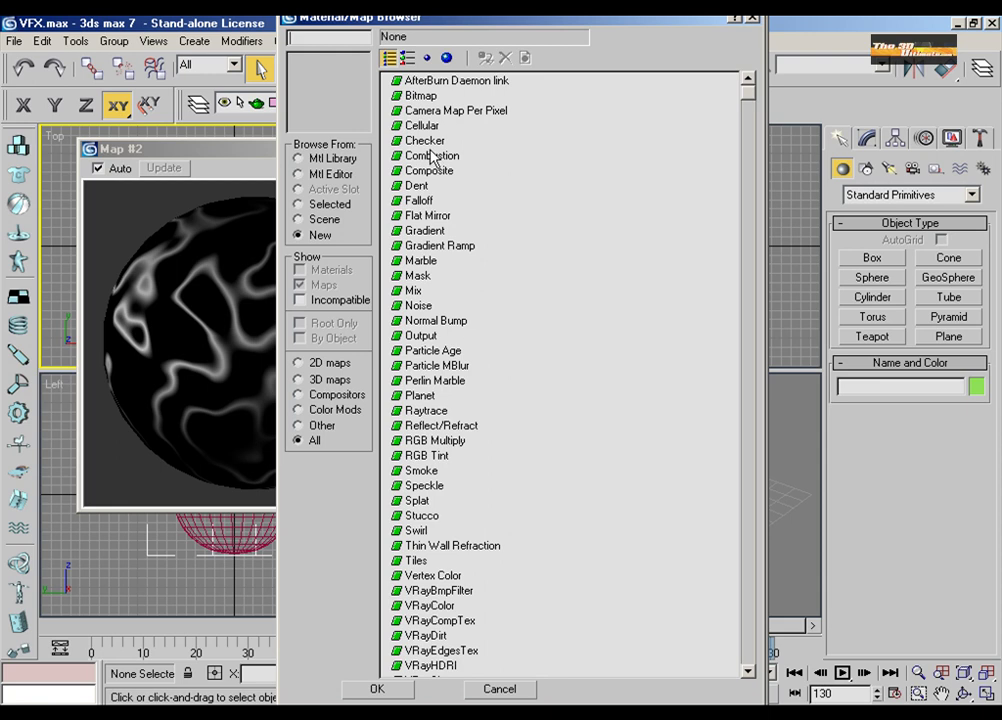
Step: Apply a Towards / Away Falloff map to Gradient Color #1 and swap its two colours
double_click(418, 200)
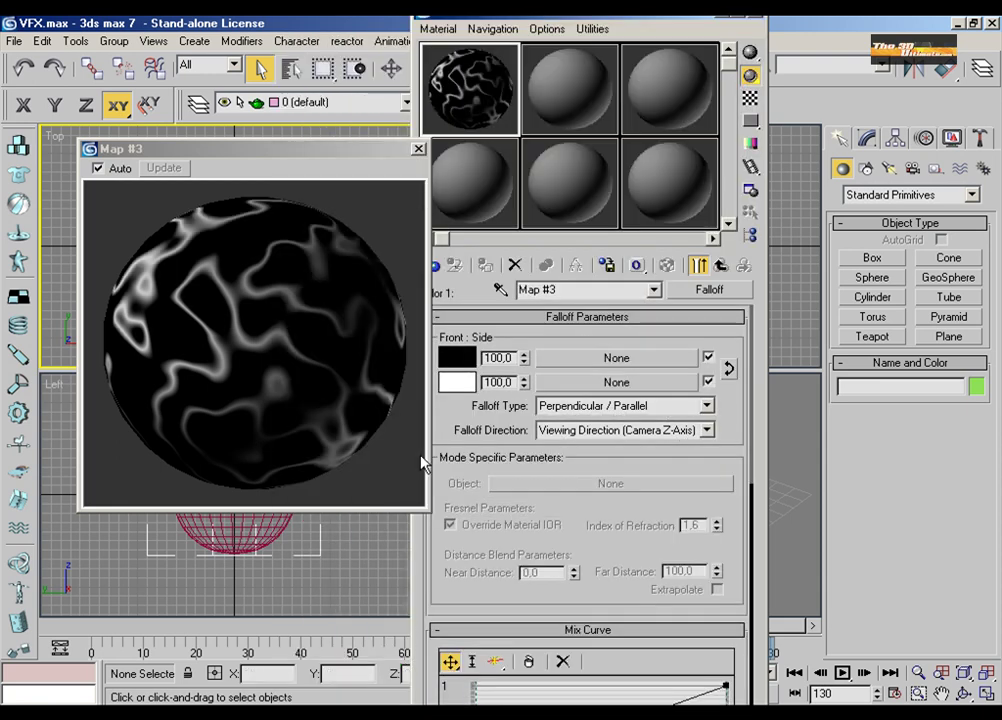
left_click(568, 406)
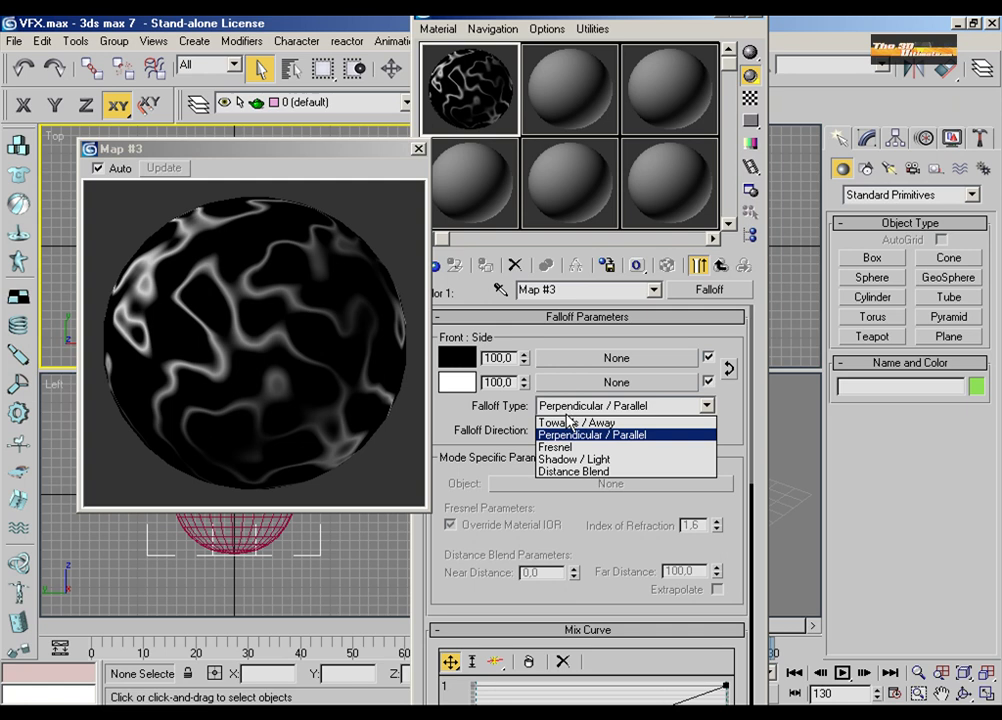
left_click(566, 418)
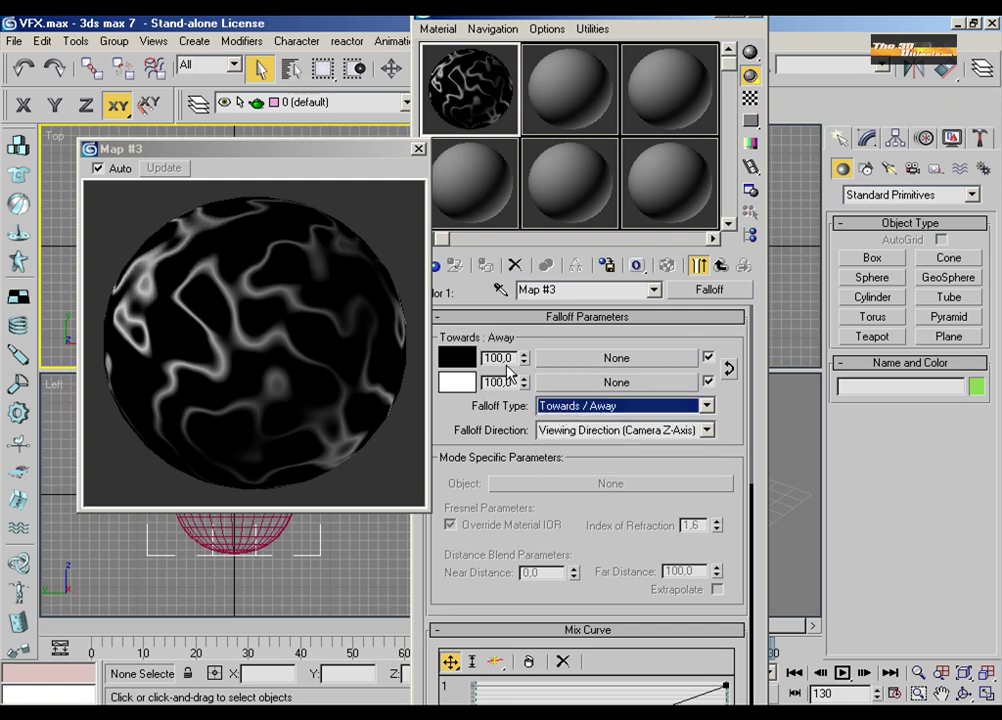
left_click(727, 367)
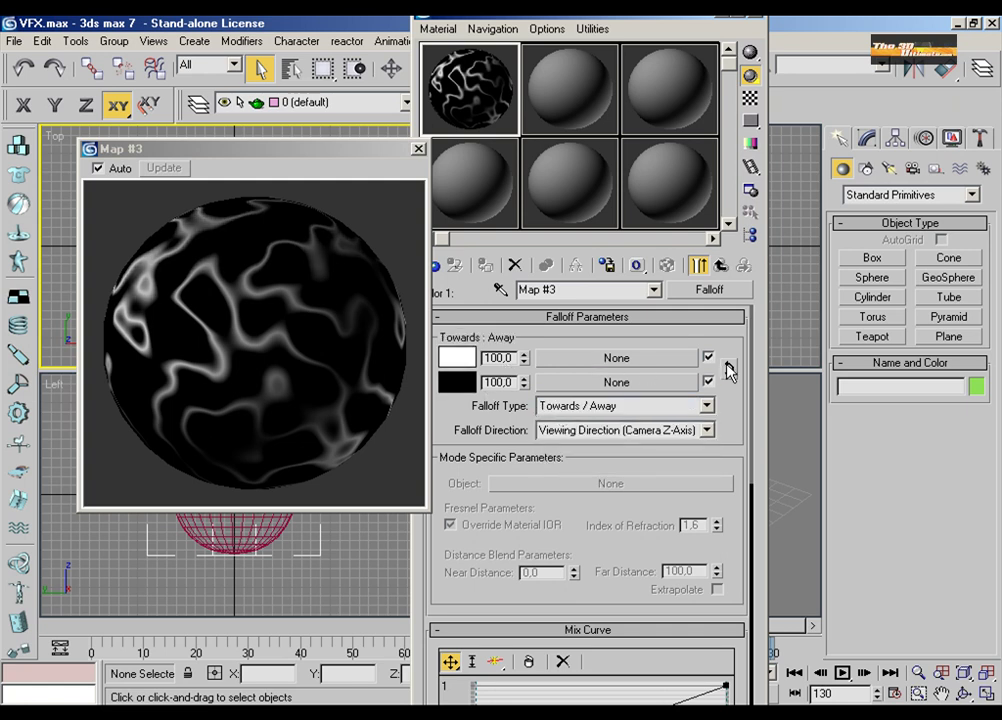
Step: Make the Falloff's second colour a light blue and return to the Gradient map
left_click(457, 382)
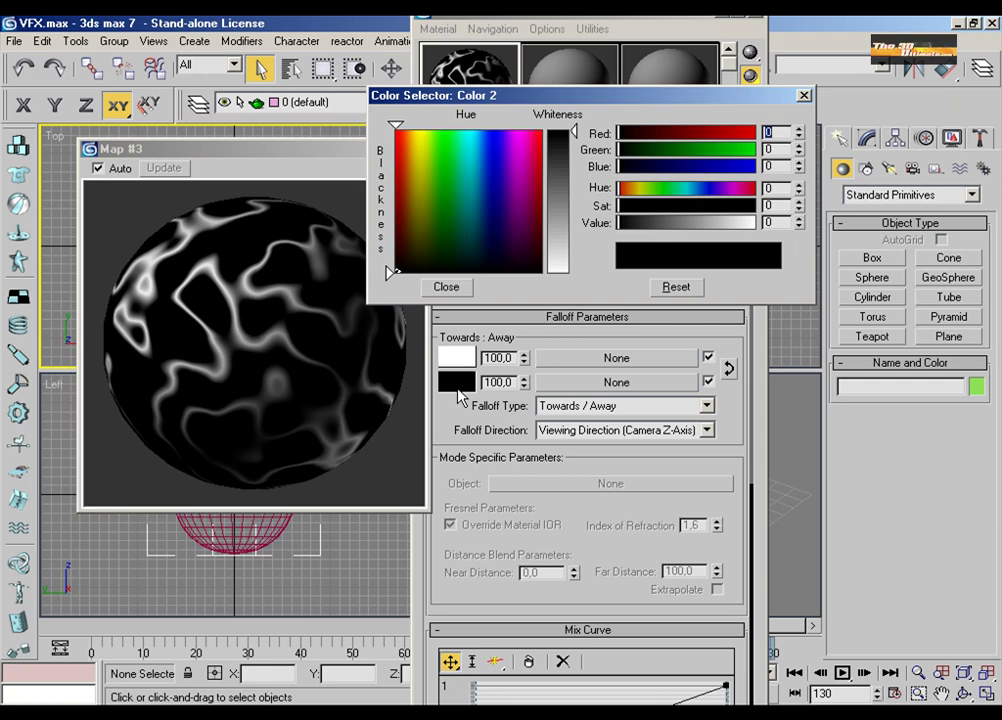
left_click(478, 160)
left_click(560, 190)
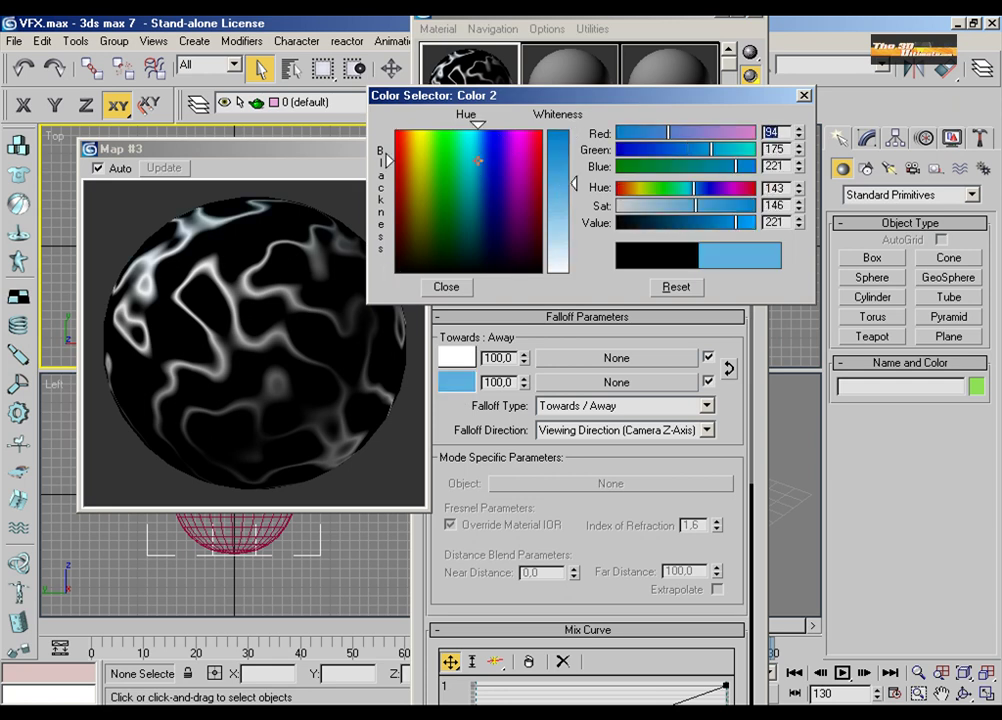
left_click(446, 286)
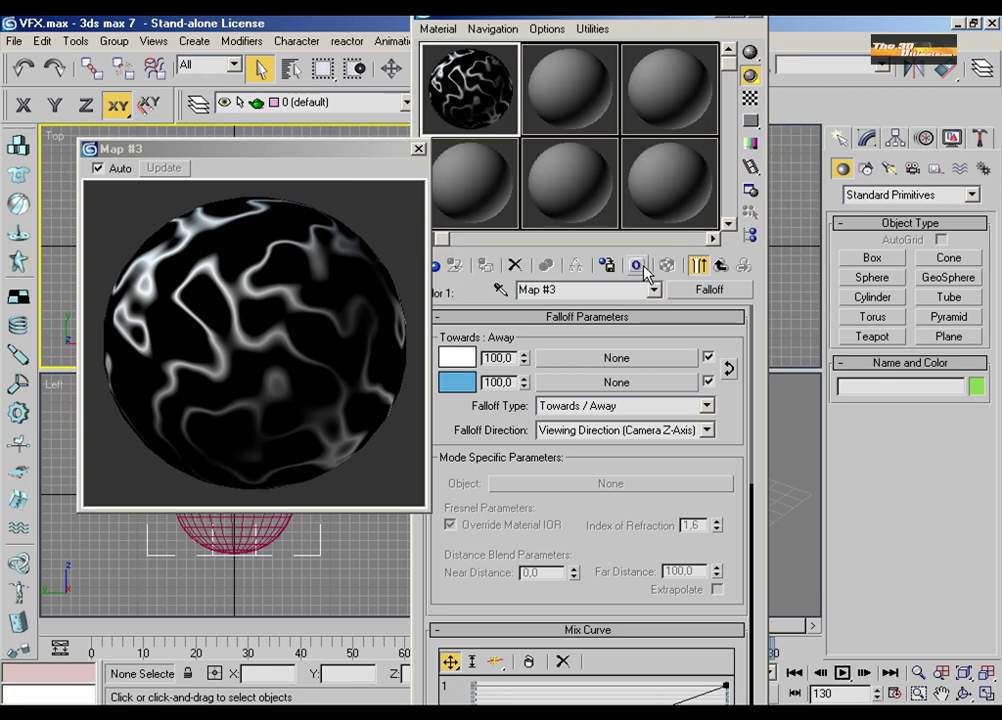
left_click(720, 265)
Step: Instance the Falloff Map #3 onto Gradient Color #3
left_click_drag(610, 550, 627, 605)
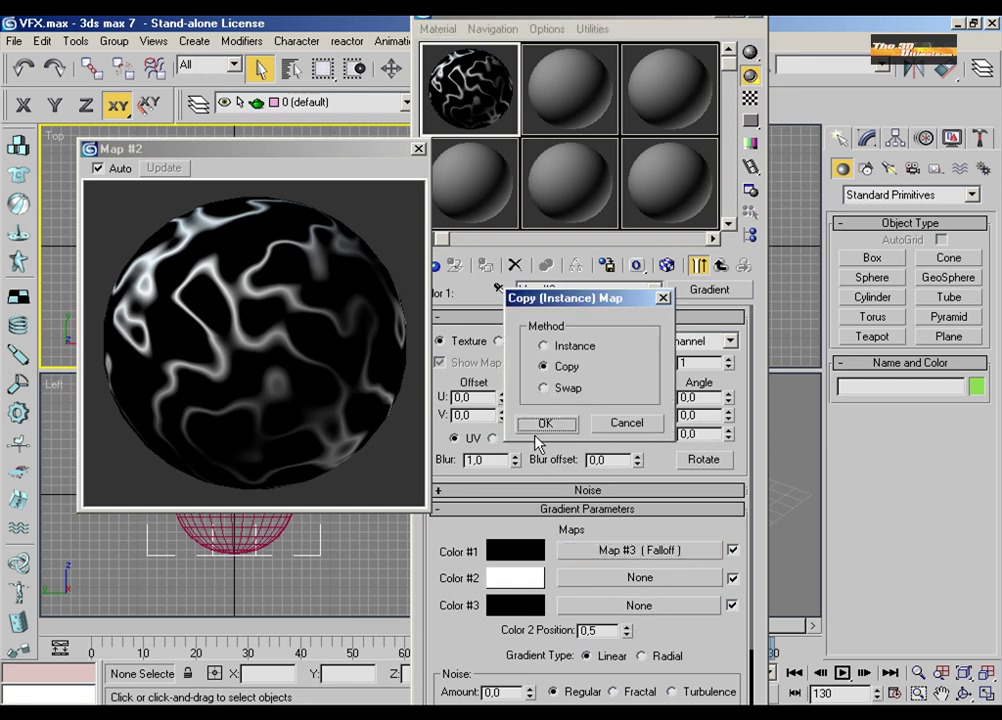
left_click(550, 346)
left_click(548, 422)
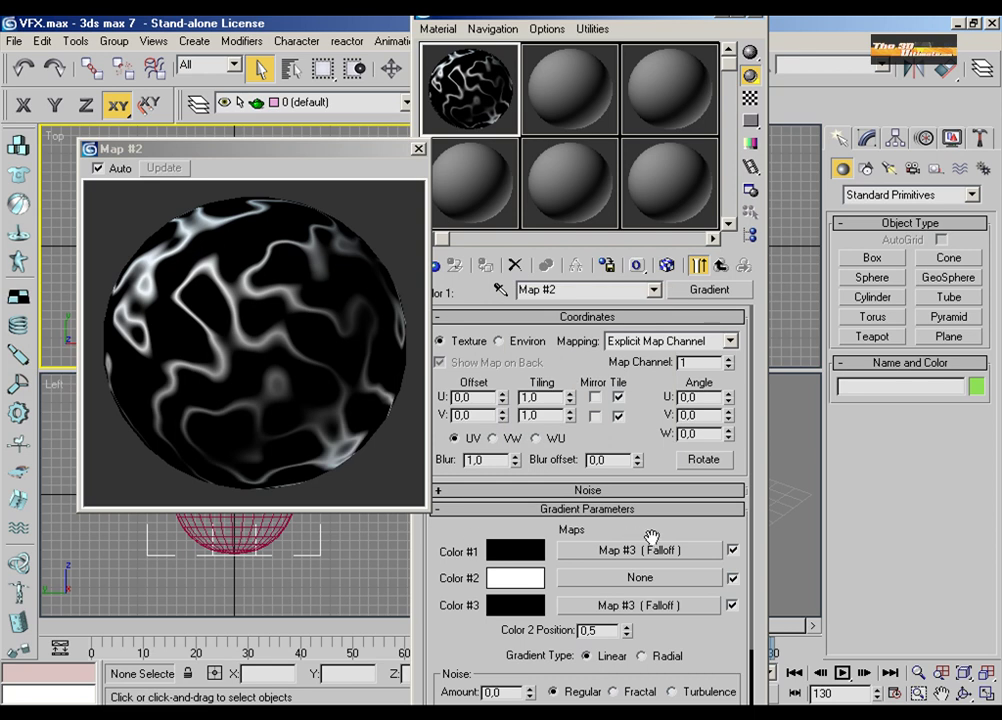
Step: Set the map's Material ID Channel to 1, enable Show Map in Viewport, and return to Noise
mouse_move(648, 550)
left_mouse_down()
mouse_move(664, 548)
mouse_move(649, 547)
left_mouse_up()
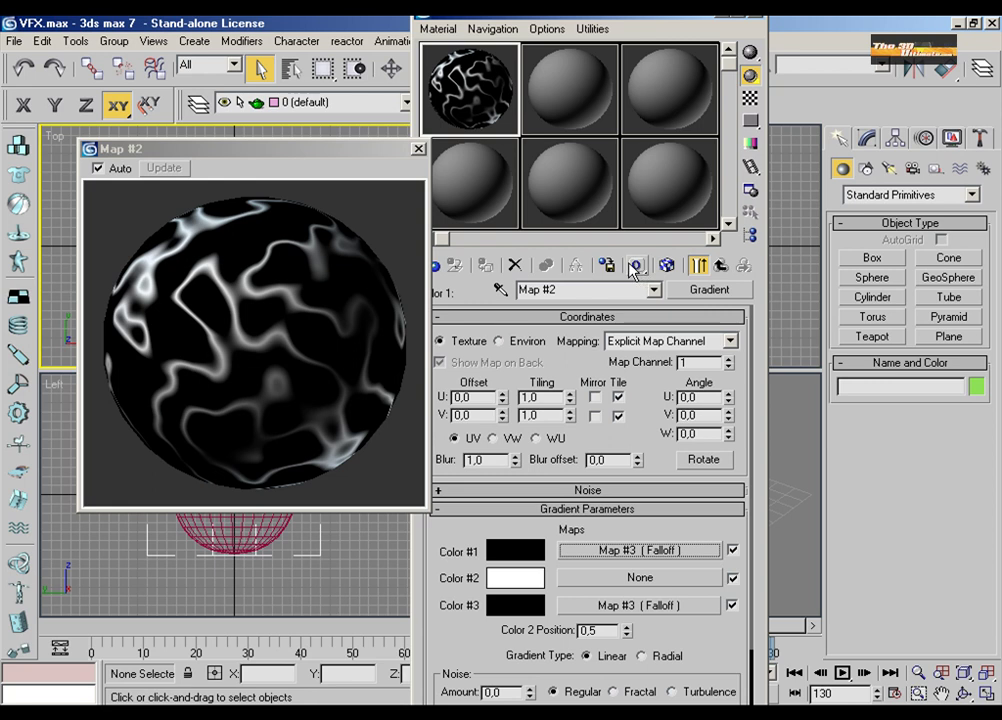
left_click_drag(633, 268, 633, 303)
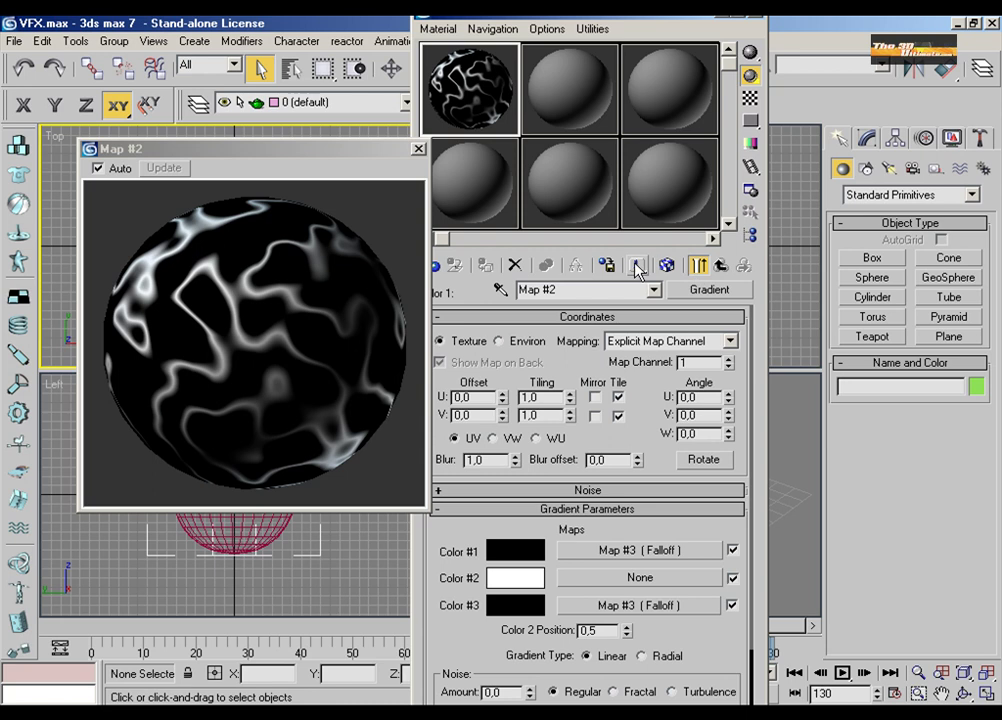
left_click(667, 265)
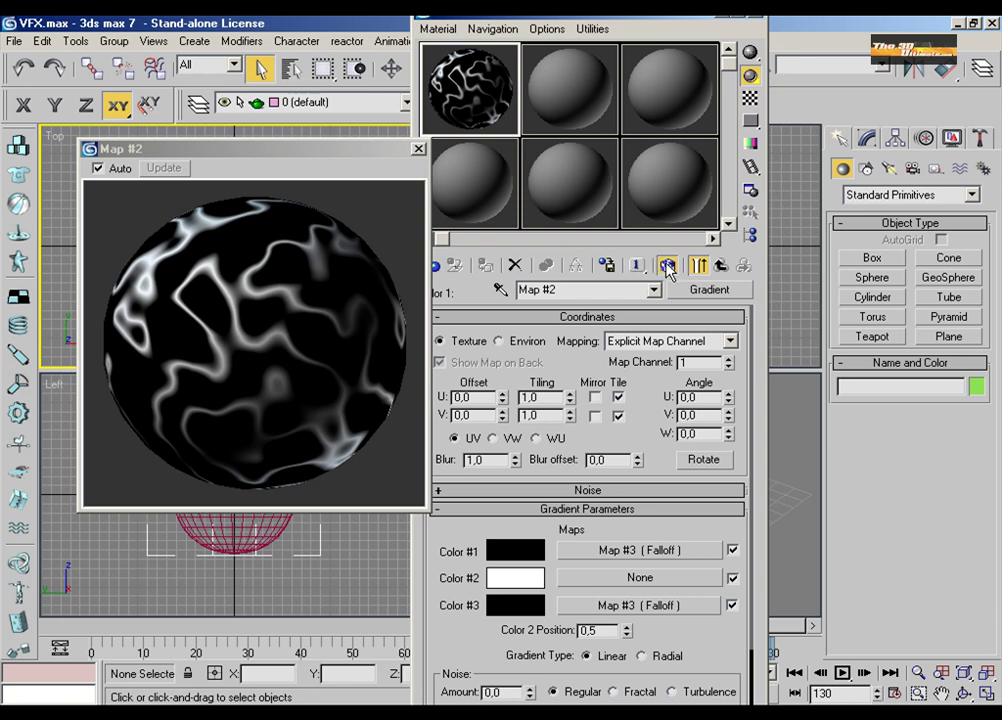
left_click(720, 266)
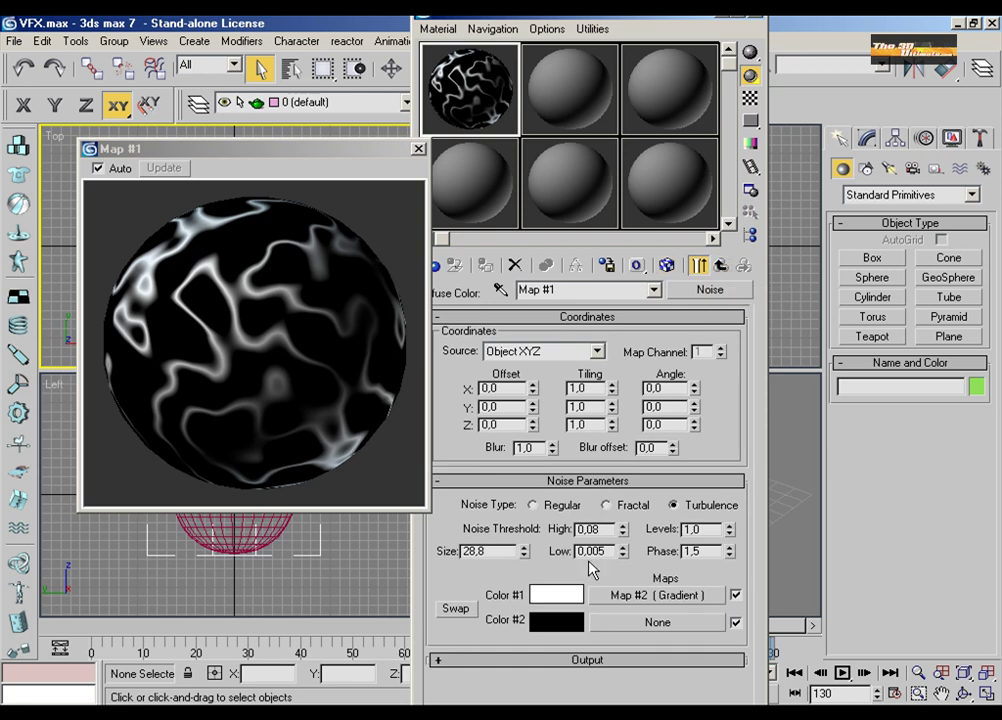
Step: In the Maps rollout, instance Diffuse Map #1 (Noise) onto the Opacity slot
left_click(717, 265)
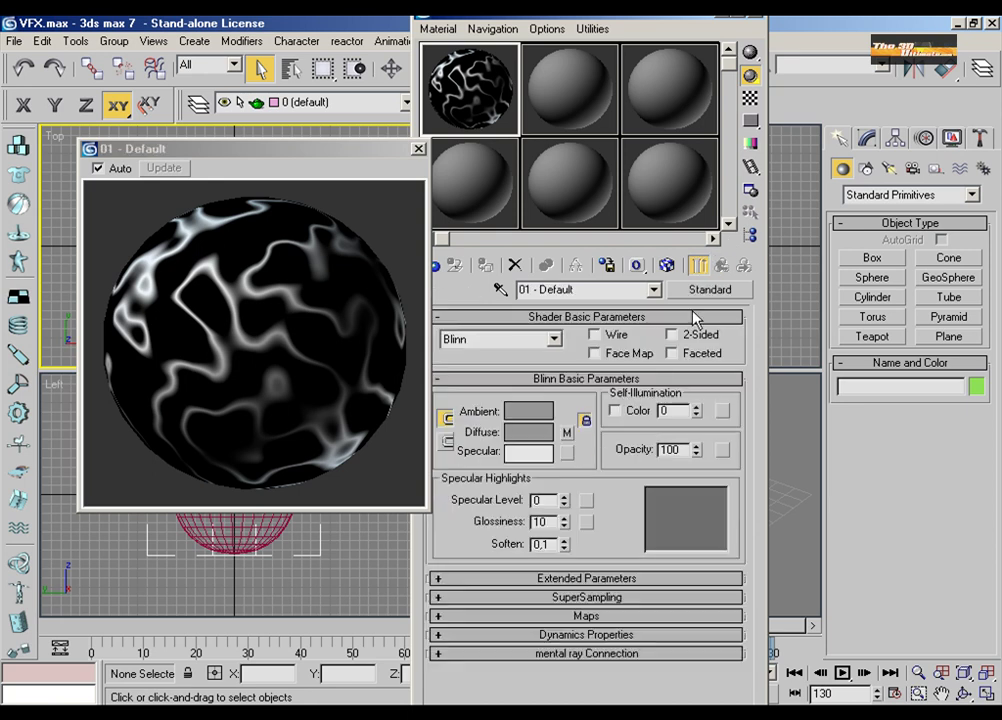
left_click(601, 614)
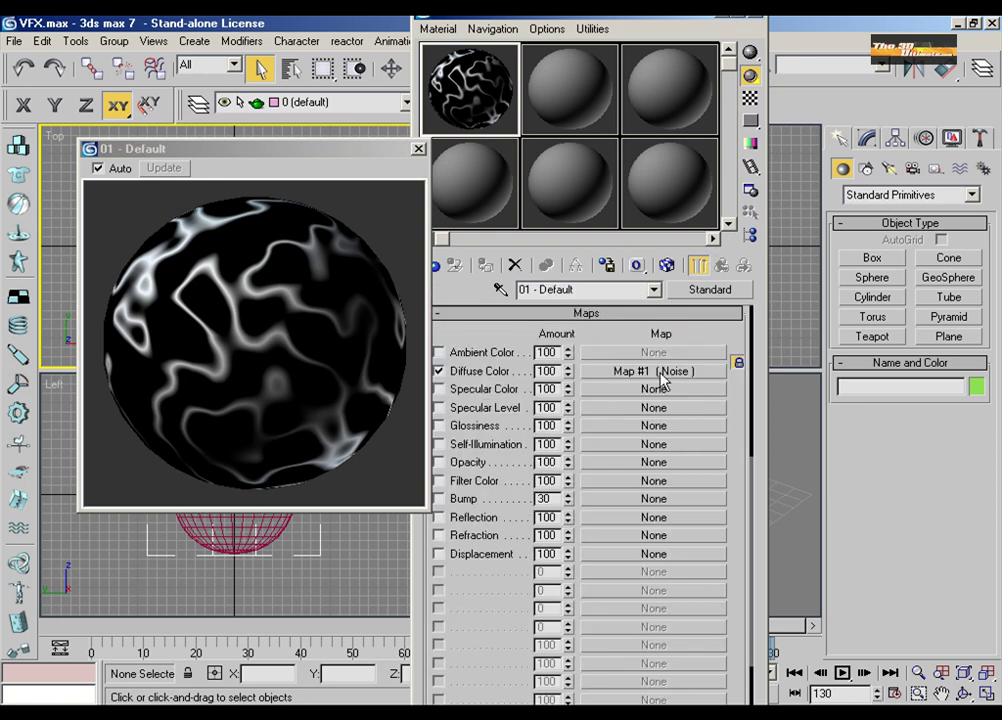
left_click_drag(631, 378, 623, 375)
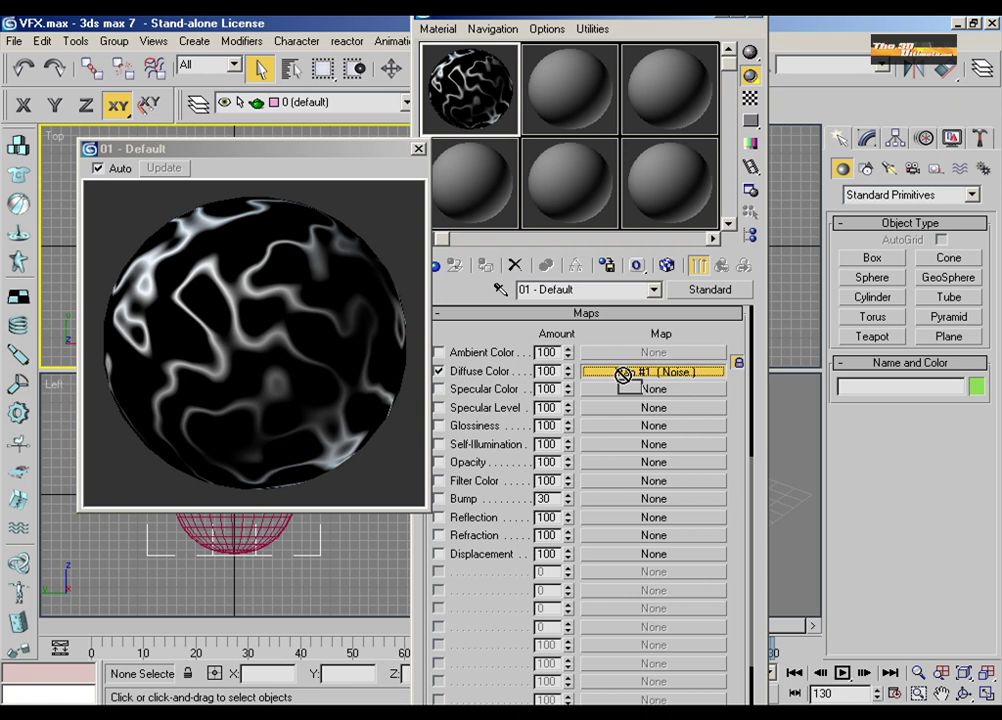
left_click_drag(623, 375, 625, 381)
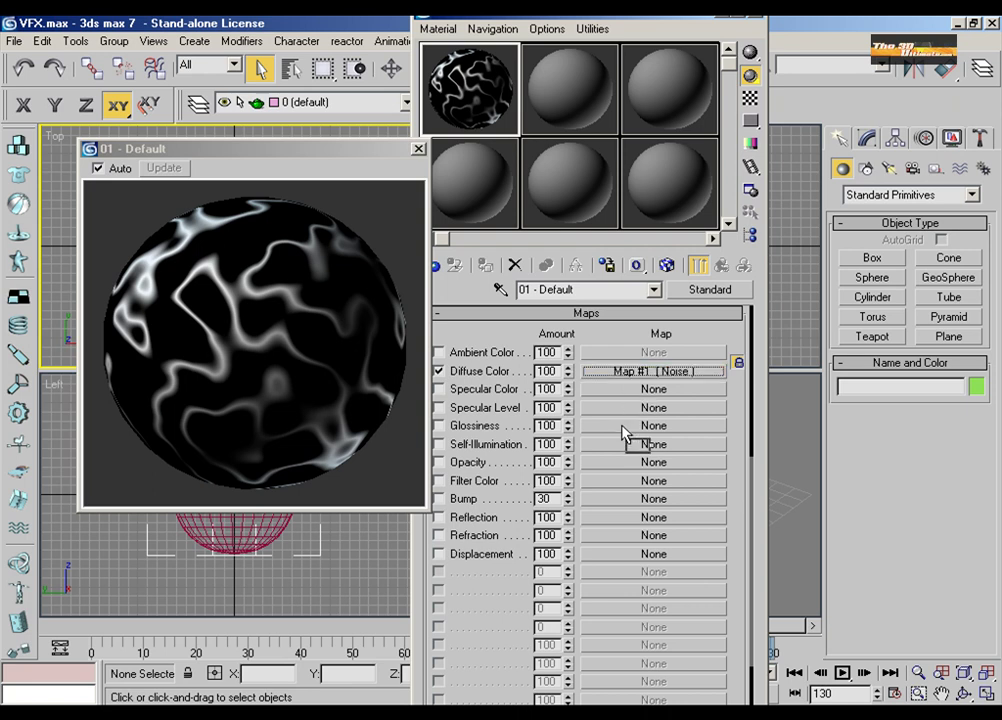
left_click_drag(598, 478, 595, 476)
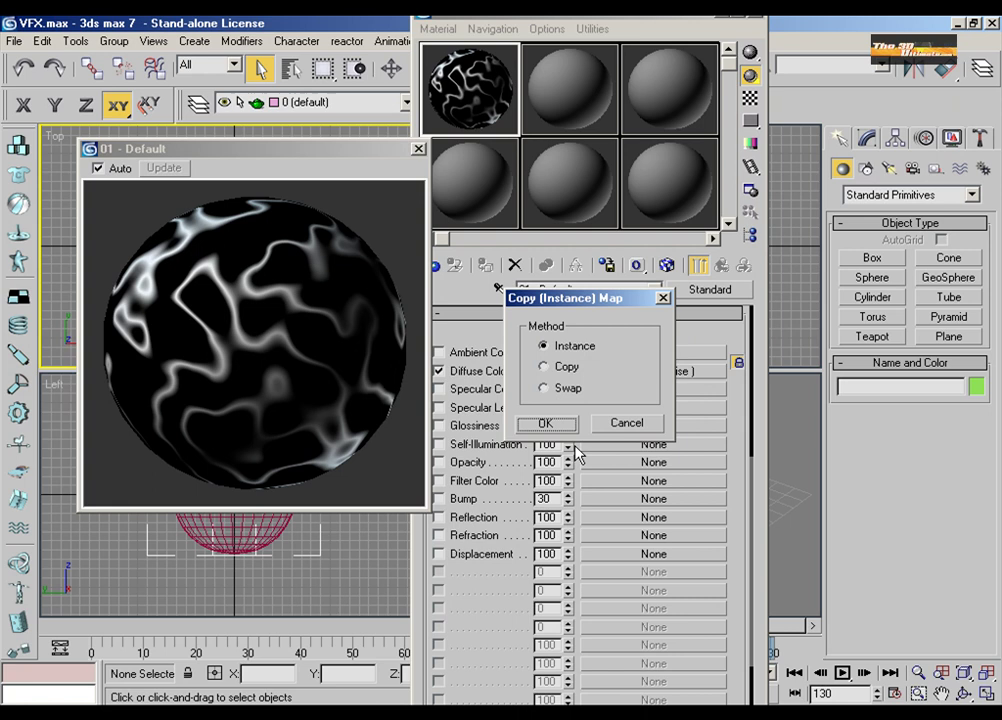
left_click(556, 422)
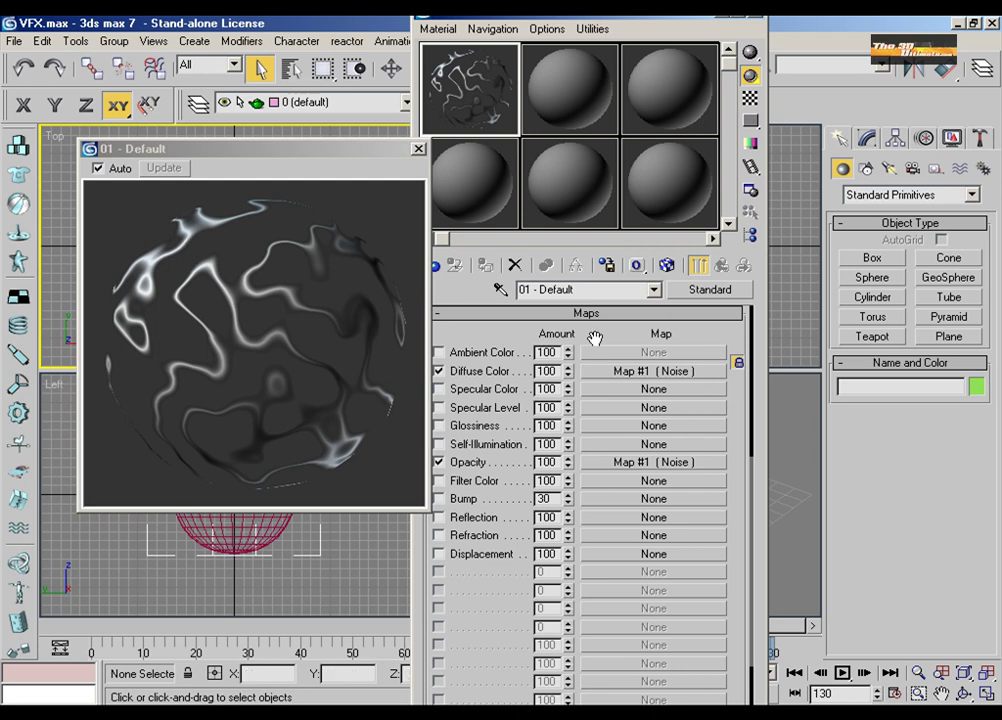
Step: Set Gradient Color #1 to blue (0, 109, 193) and copy it onto Color #3
left_click(656, 372)
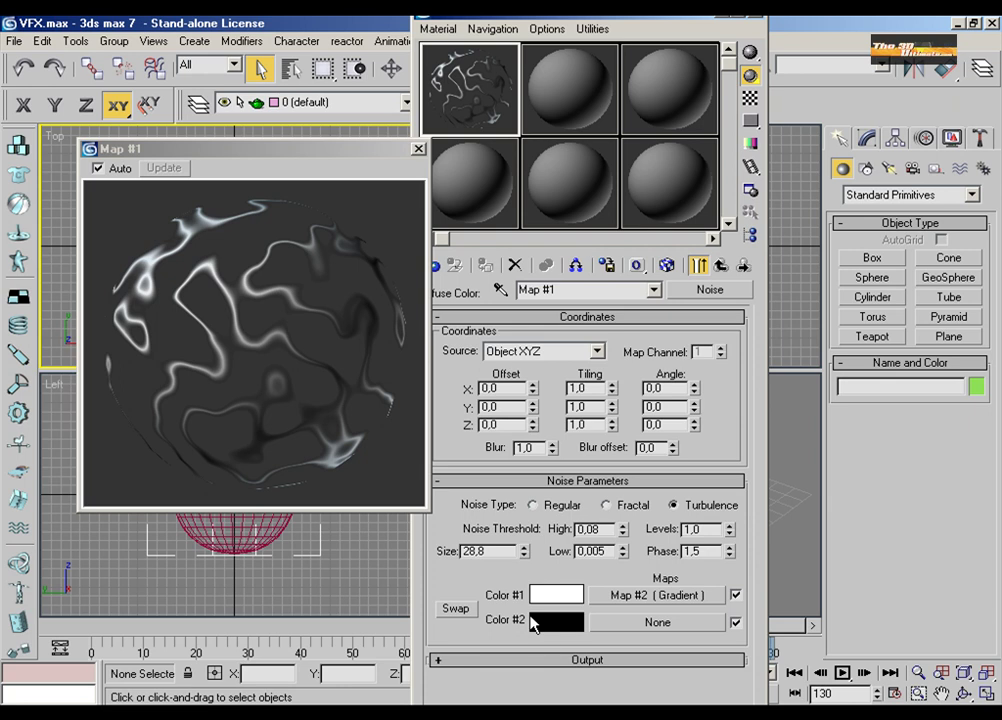
left_click(641, 597)
left_click(517, 550)
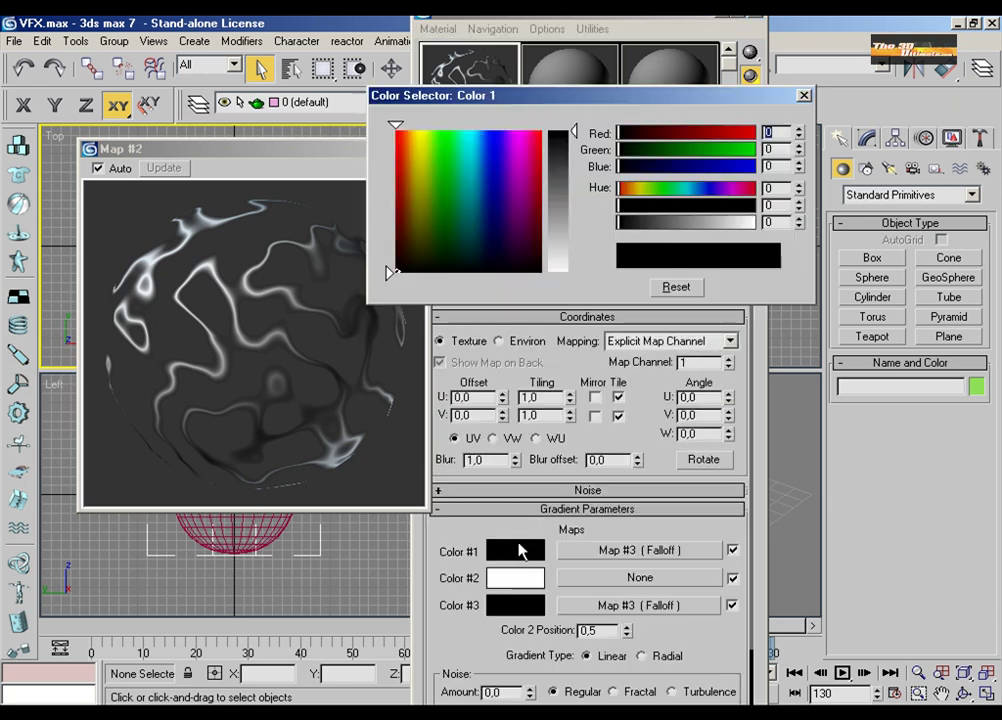
left_click(487, 166)
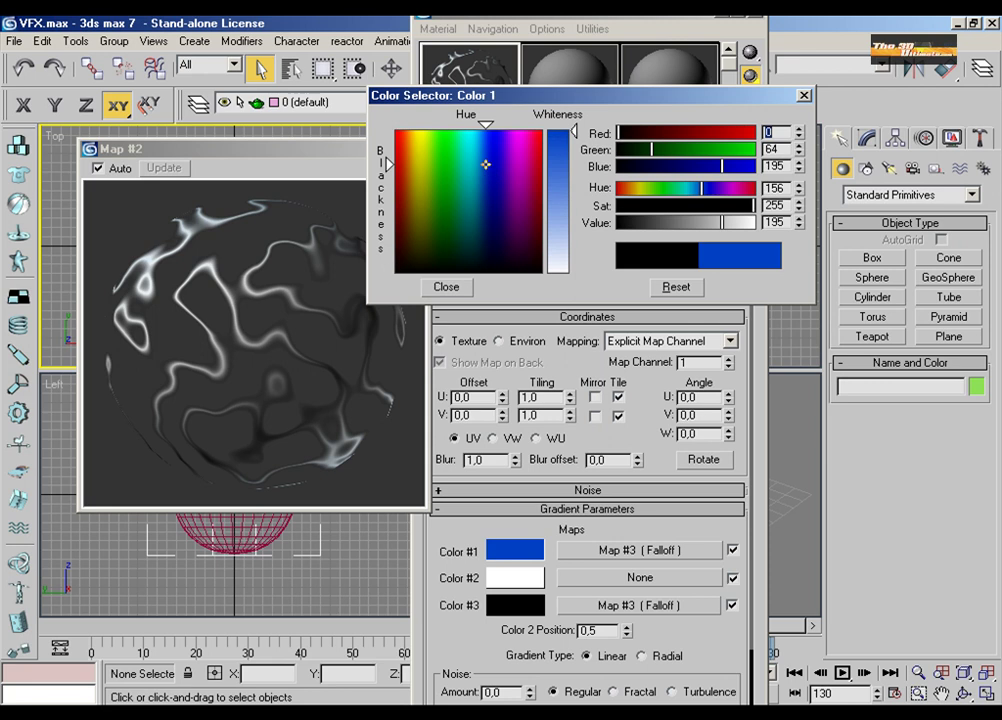
left_click(481, 166)
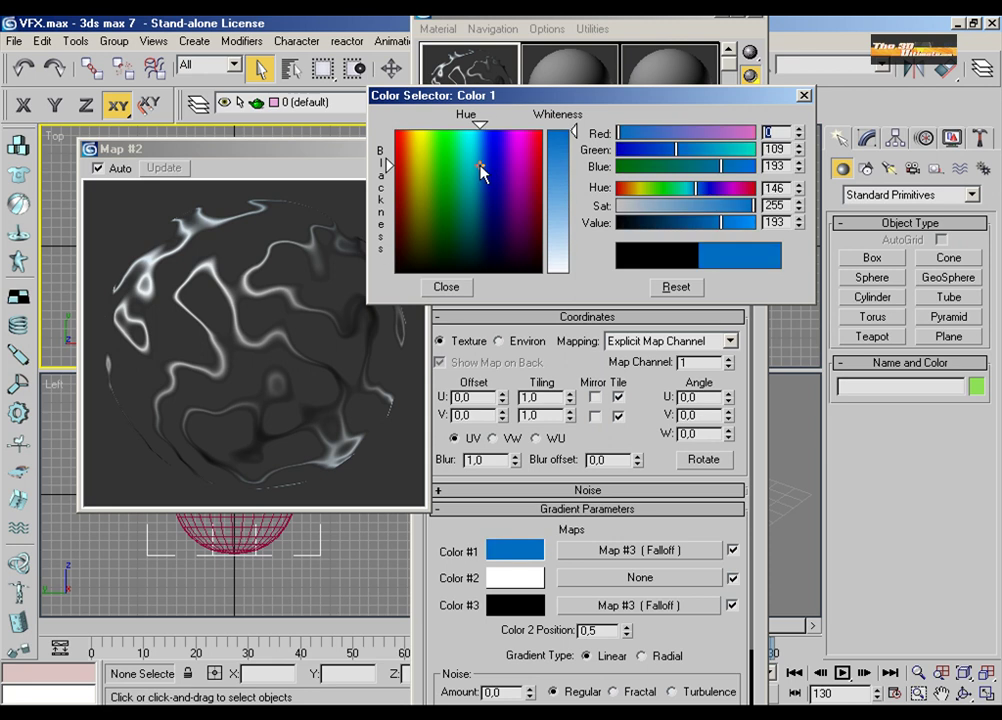
left_click(450, 286)
left_click_drag(515, 551, 520, 605)
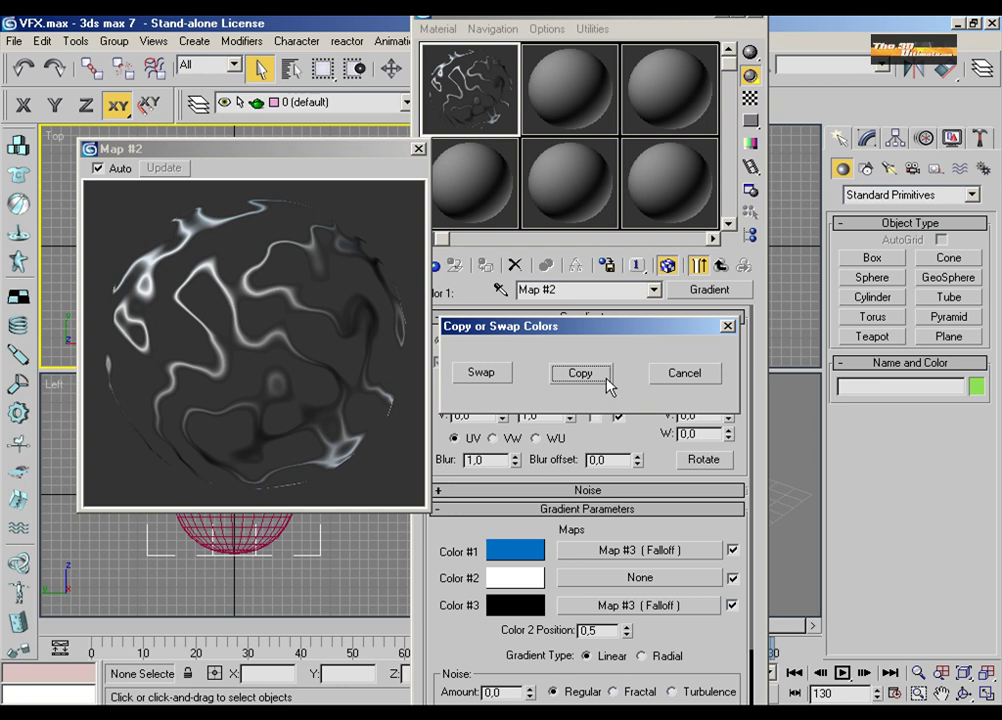
left_click(586, 377)
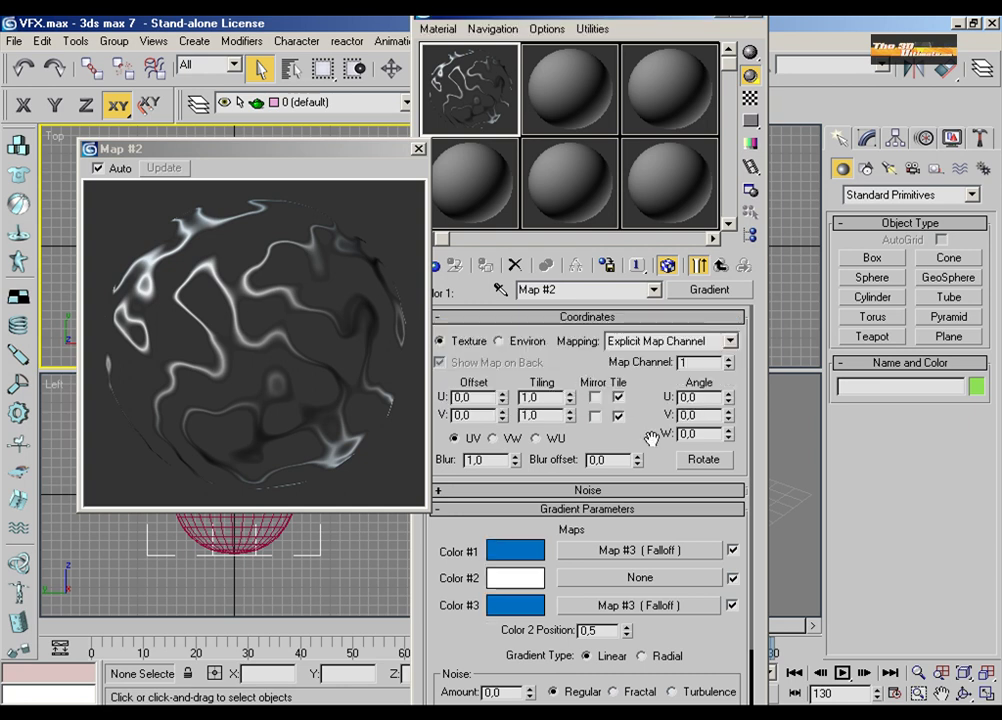
Step: Set Noise Color #2 to a desaturated dark blue (30, 53, 79)
left_click(721, 268)
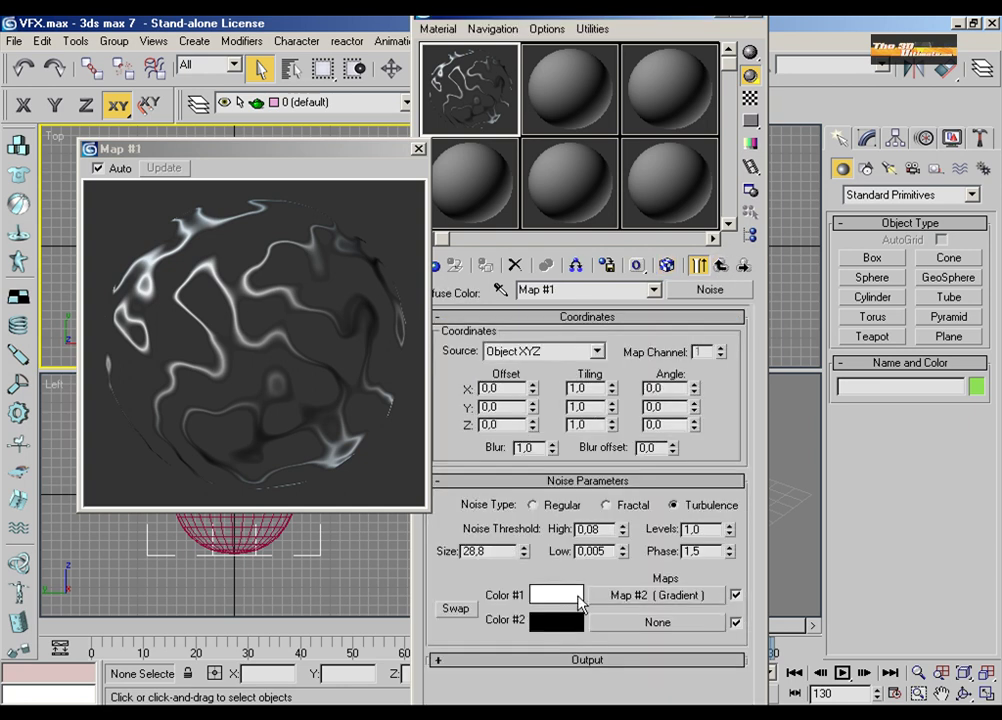
left_click(556, 622)
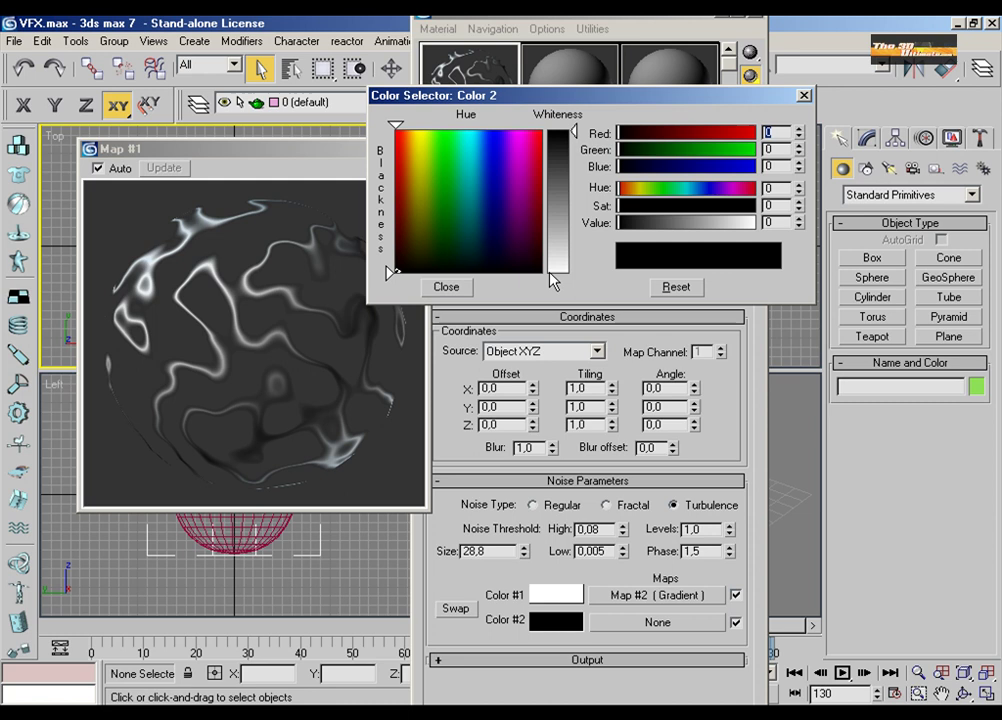
left_click(490, 215)
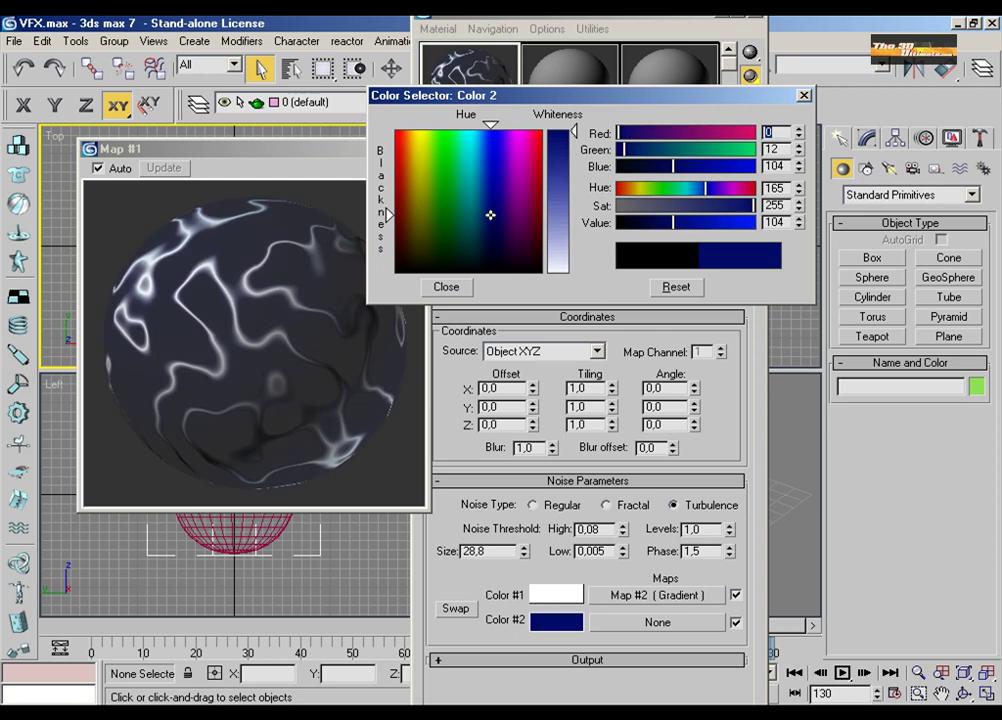
left_click_drag(490, 218, 481, 242)
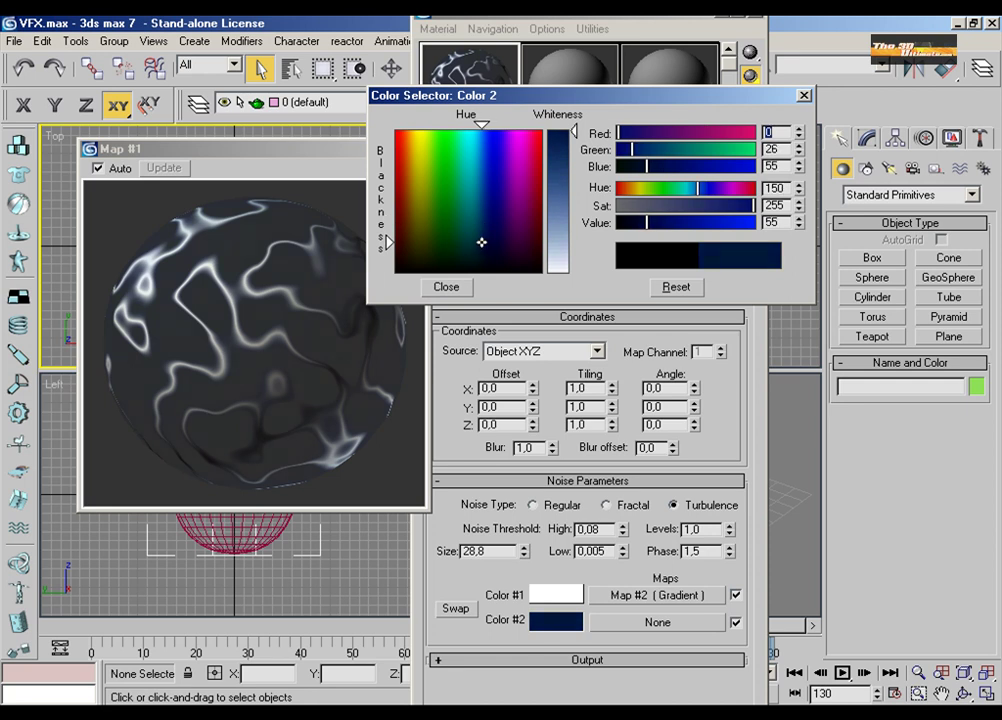
mouse_move(574, 131)
left_mouse_down()
mouse_move(573, 187)
mouse_move(573, 148)
left_mouse_up()
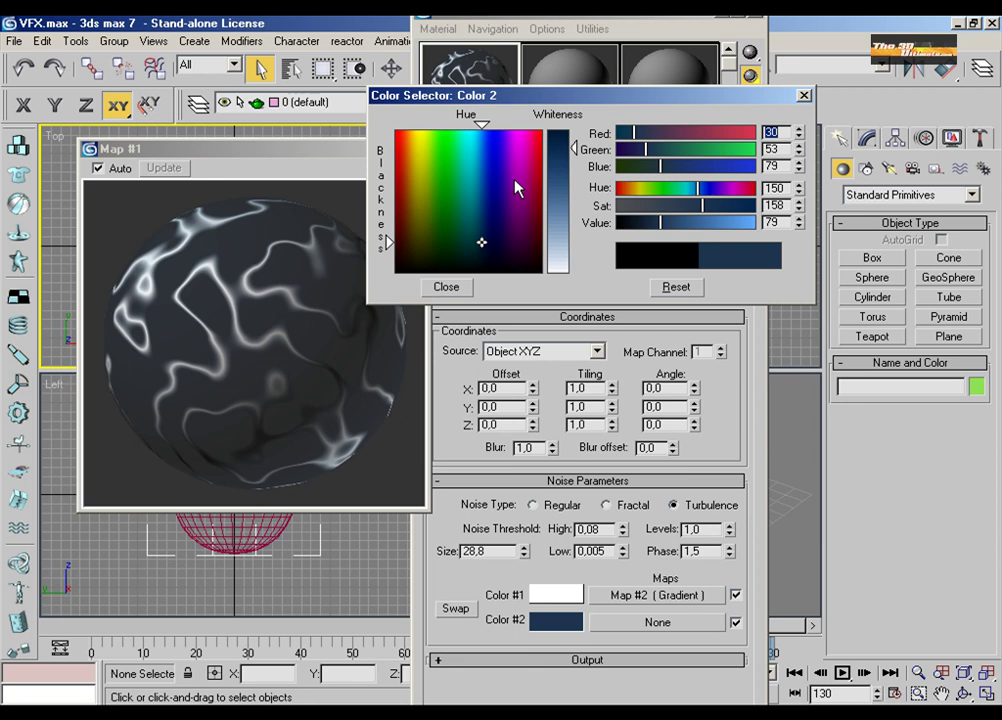
left_click(446, 288)
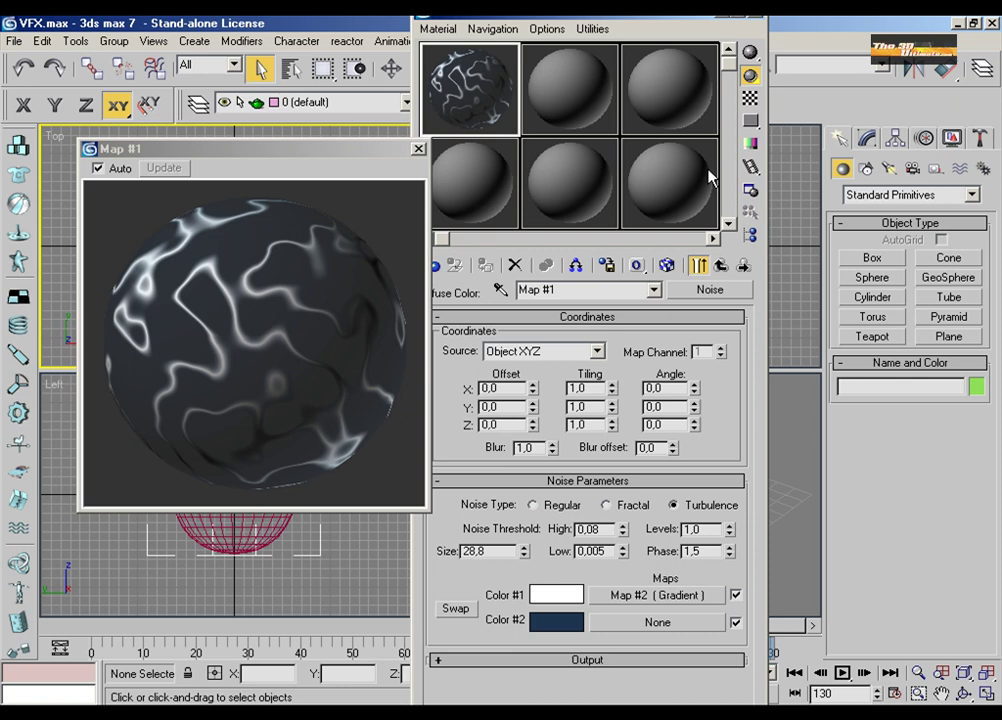
Step: With Auto Key on, key Noise Size at 28,9 on frame 41 and 12,7 on frame 0
left_click(305, 632)
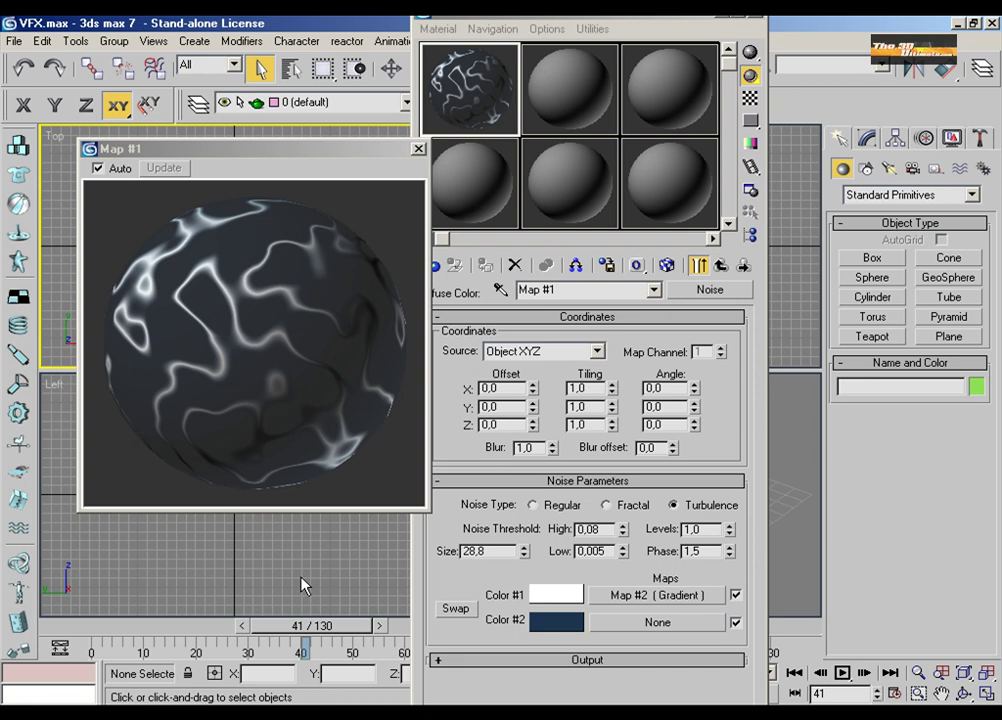
key("n")
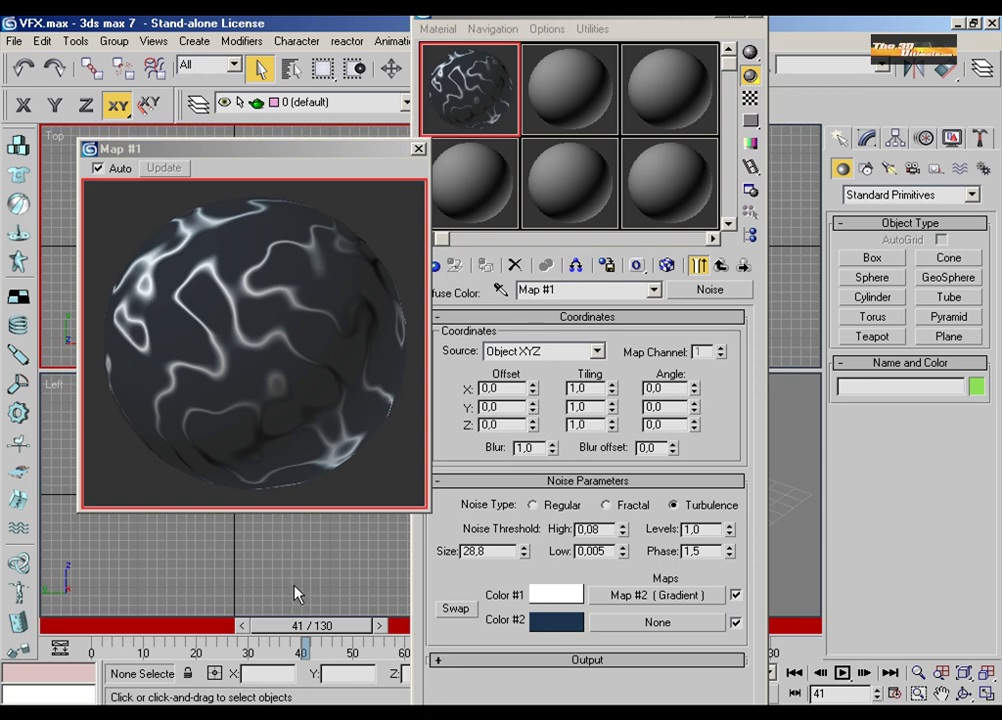
left_click(523, 547)
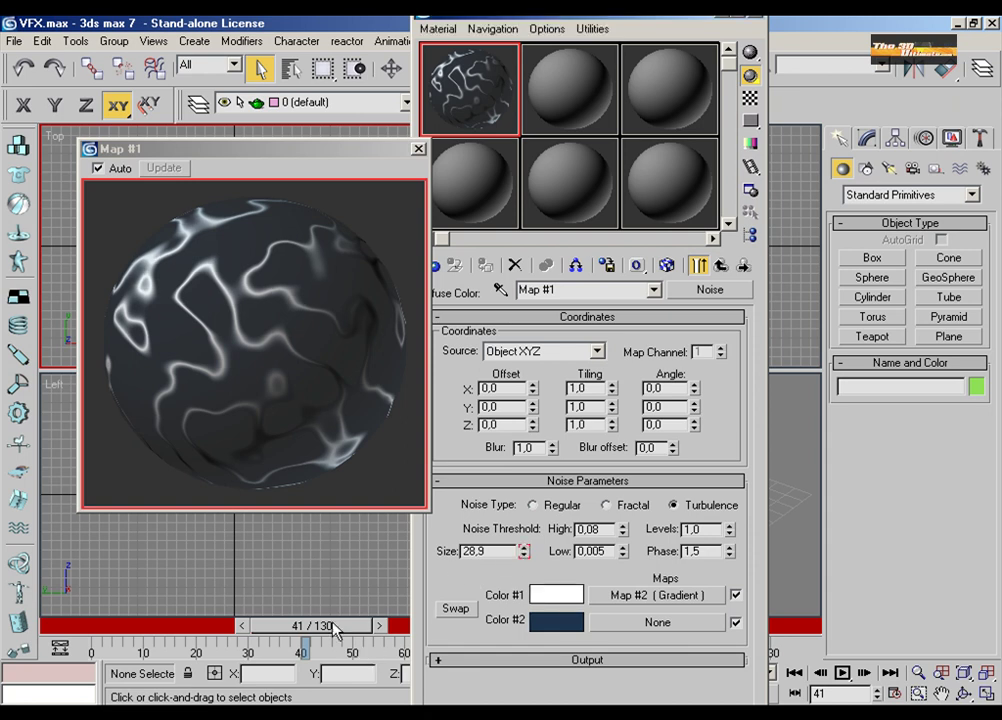
left_click_drag(286, 627, 95, 634)
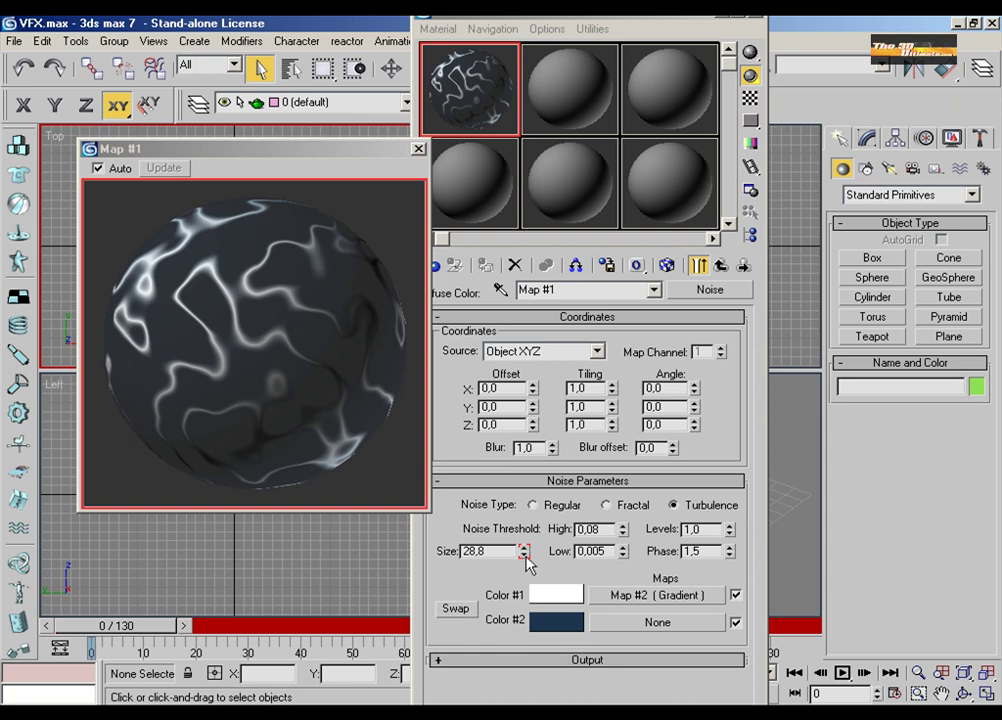
left_click_drag(523, 553, 516, 703)
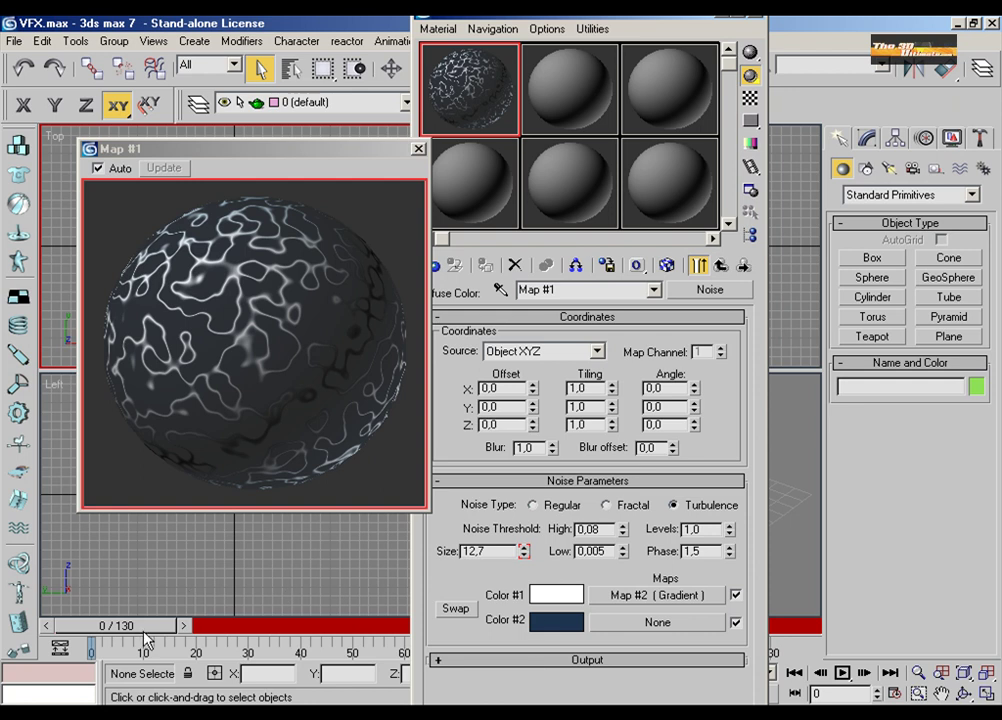
left_click_drag(145, 630, 344, 636)
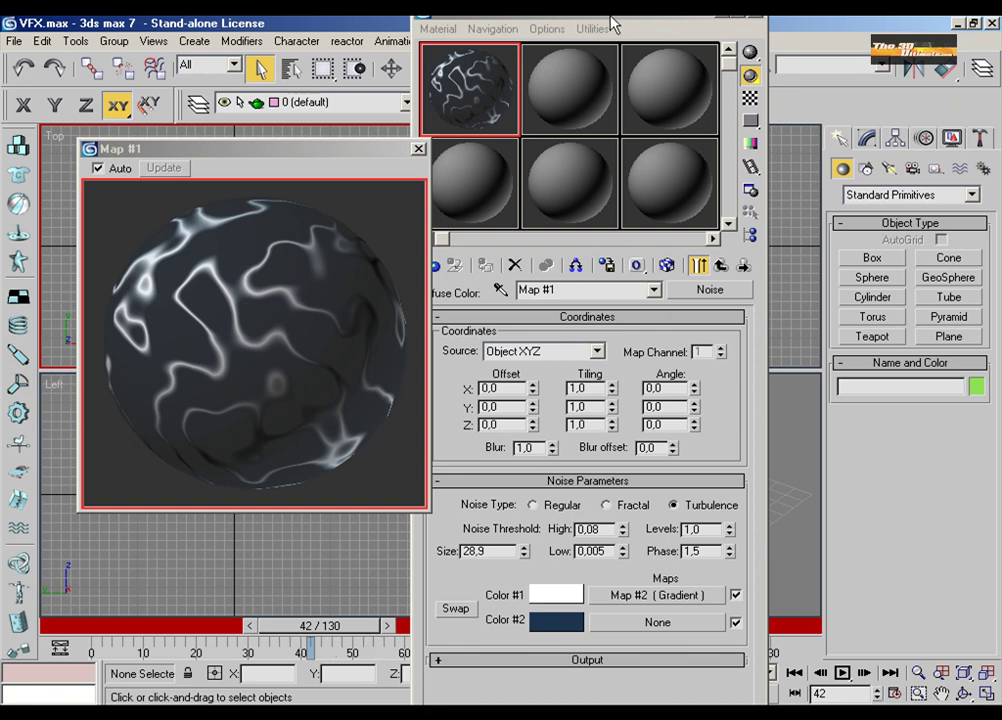
Step: Key Noise Size down to 5,6 at frame 79 and up to 33,1 at frame 130
left_click_drag(600, 25, 970, 45)
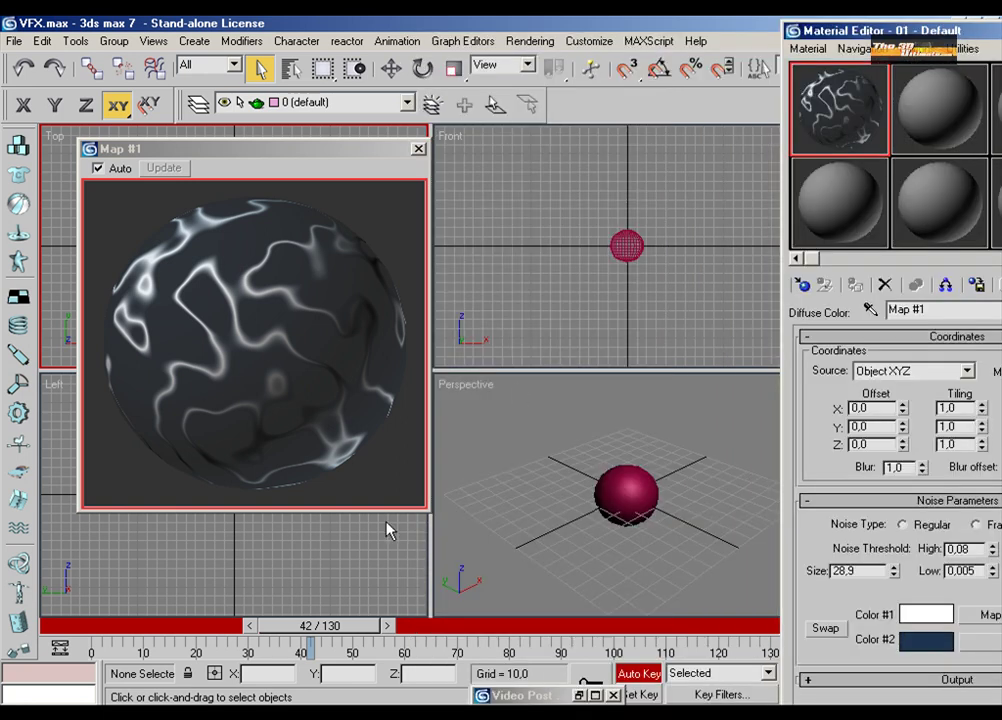
left_click_drag(386, 627, 462, 627)
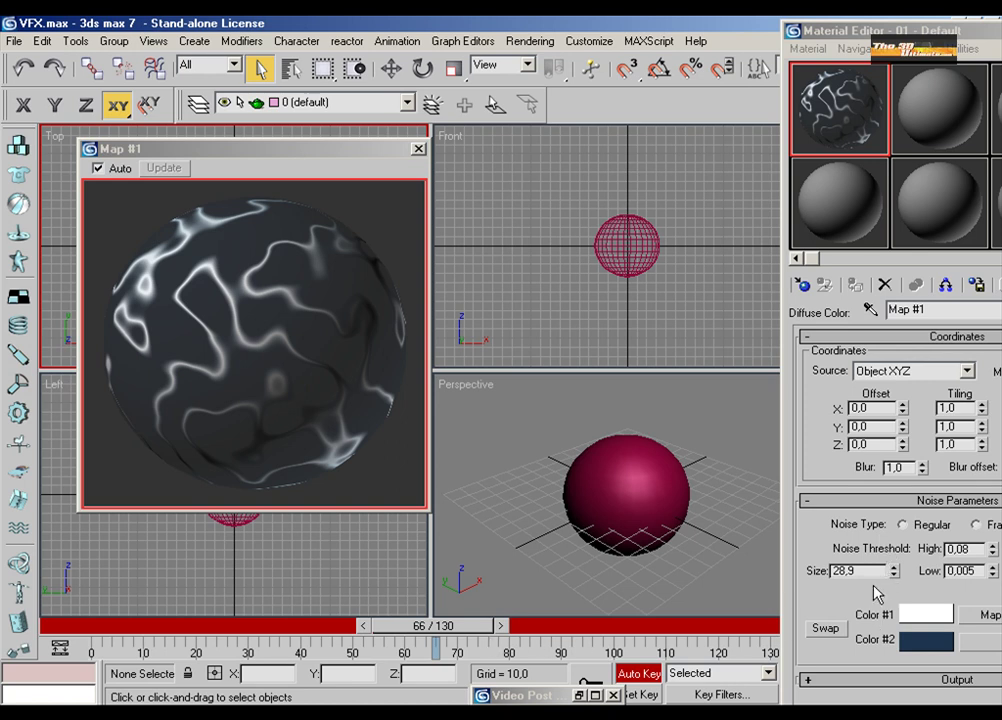
left_click_drag(455, 627, 520, 627)
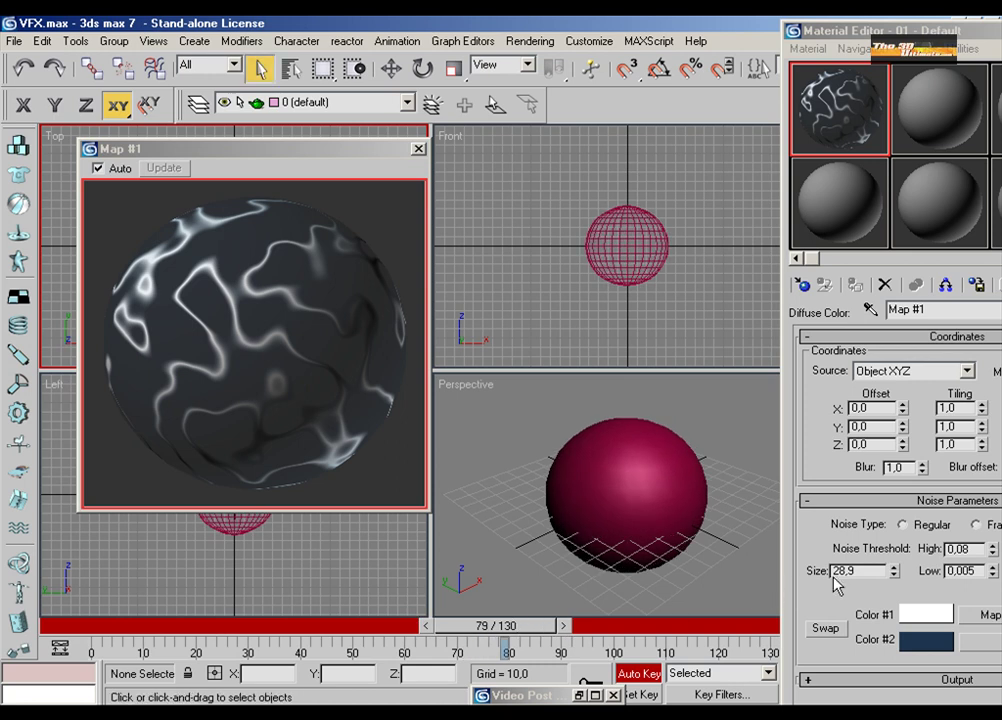
left_click_drag(894, 572, 852, 50)
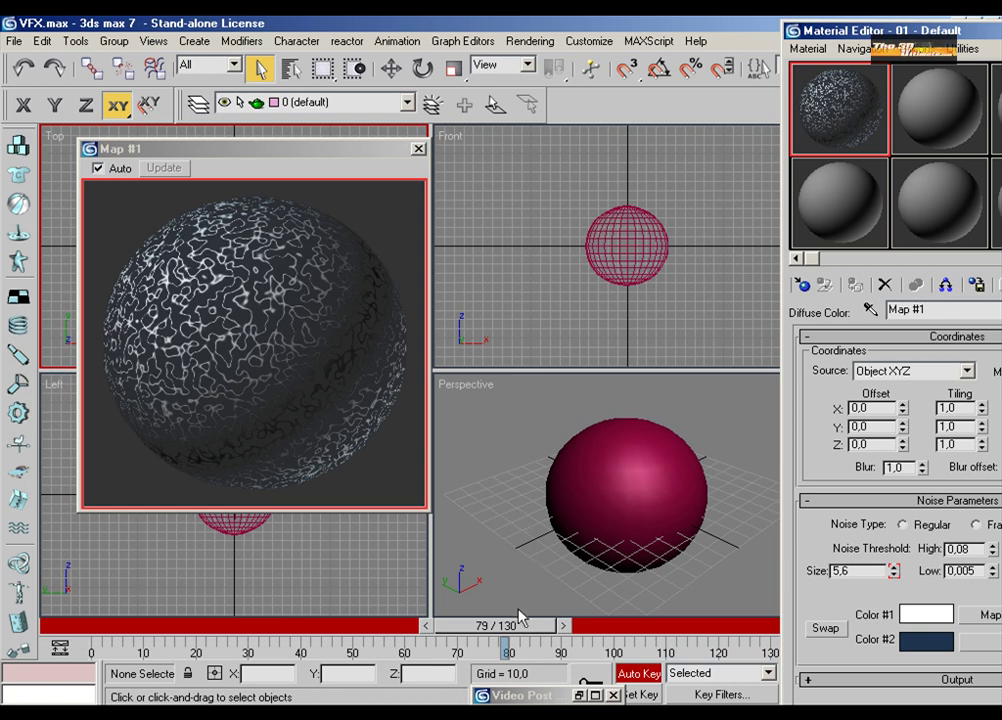
left_click_drag(524, 626, 772, 630)
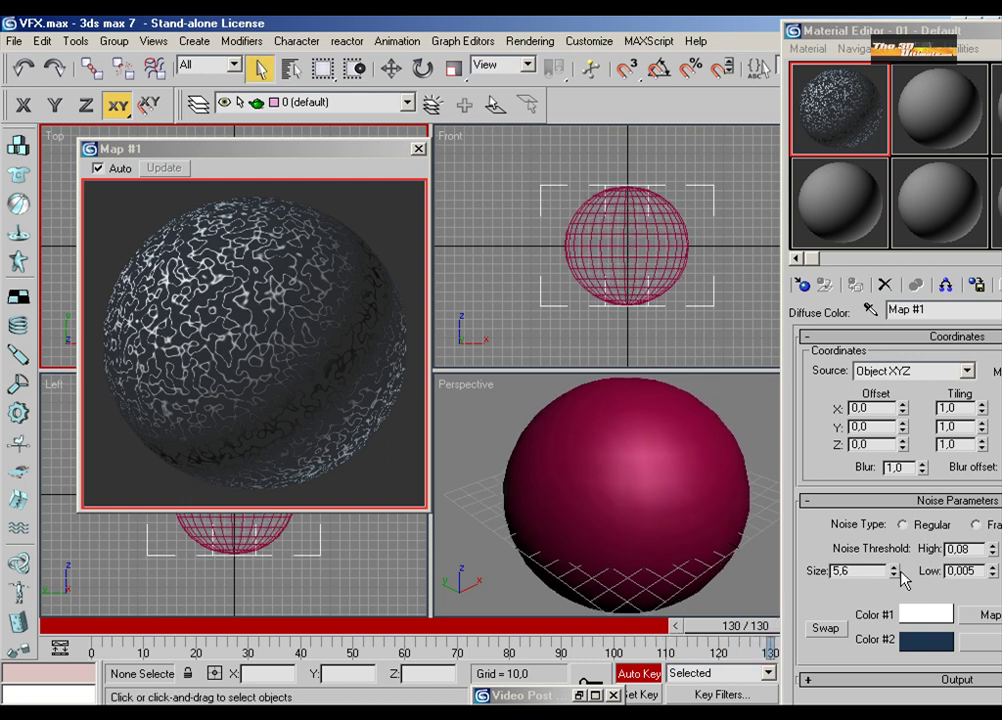
left_click_drag(897, 573, 914, 309)
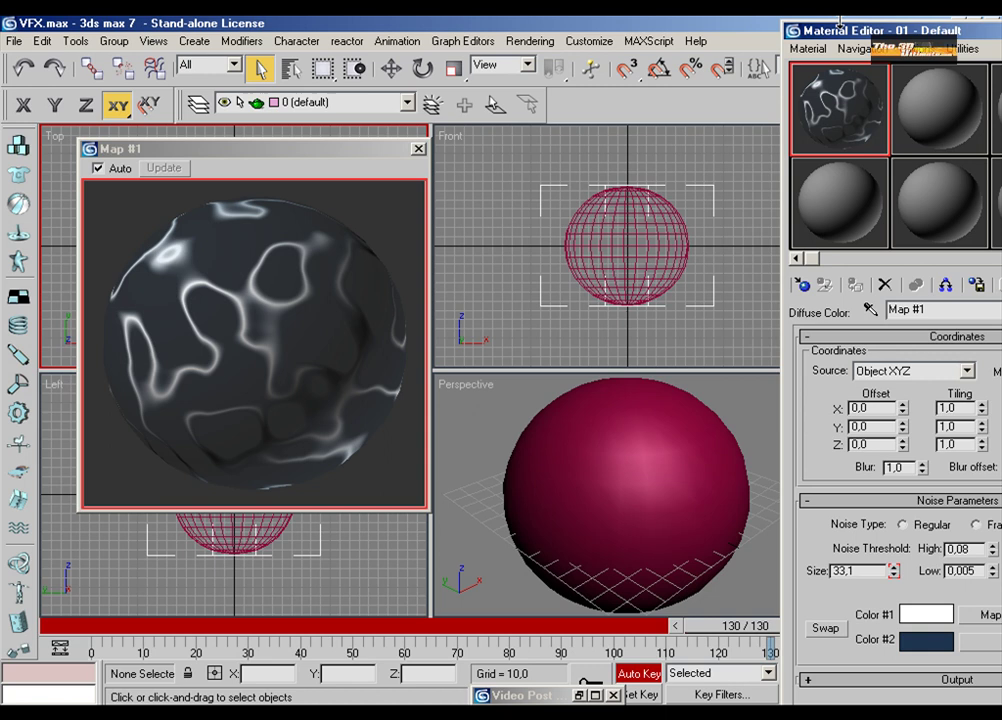
Step: Key the noise Phase at 13,6 on frame 130, then turn Auto Key off
left_click_drag(838, 22, 512, 47)
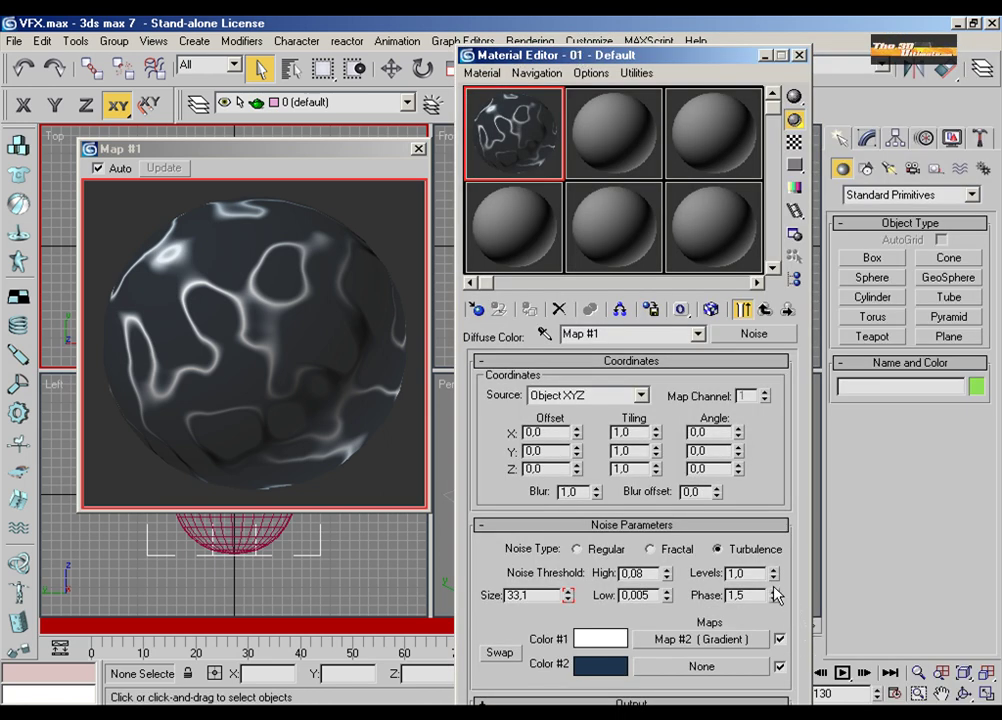
left_click_drag(772, 597, 786, 476)
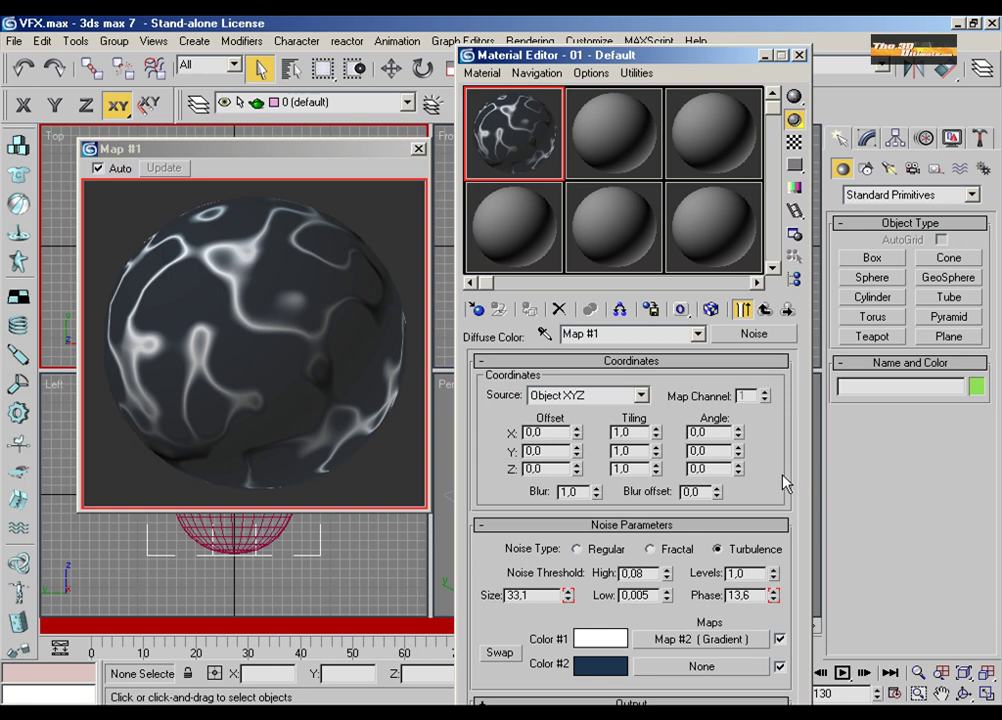
left_click(766, 56)
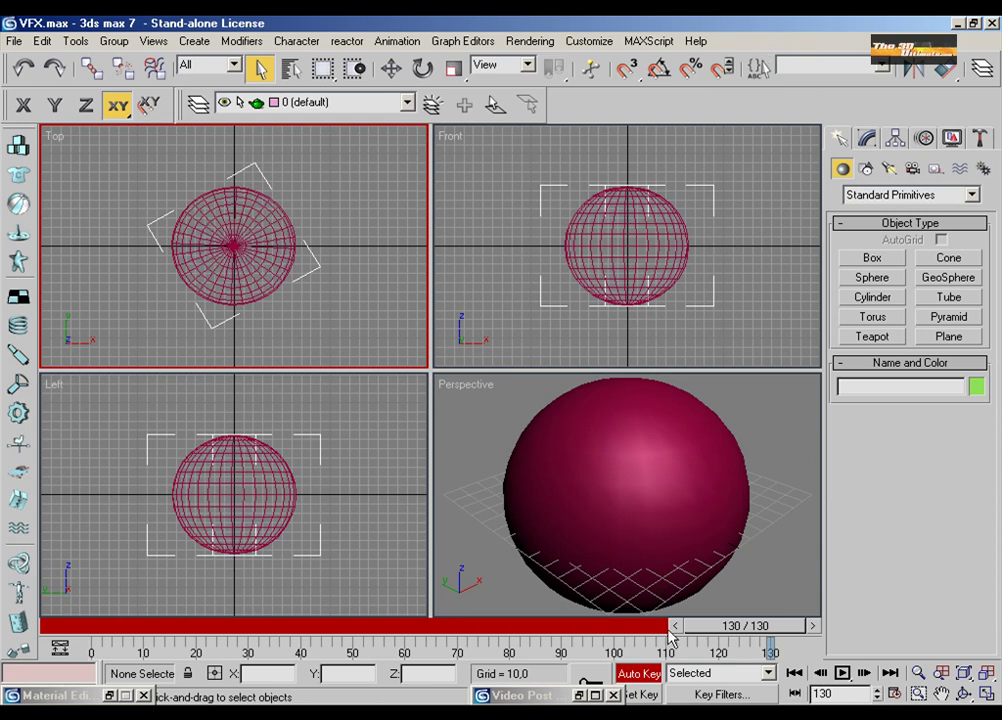
left_click(640, 675)
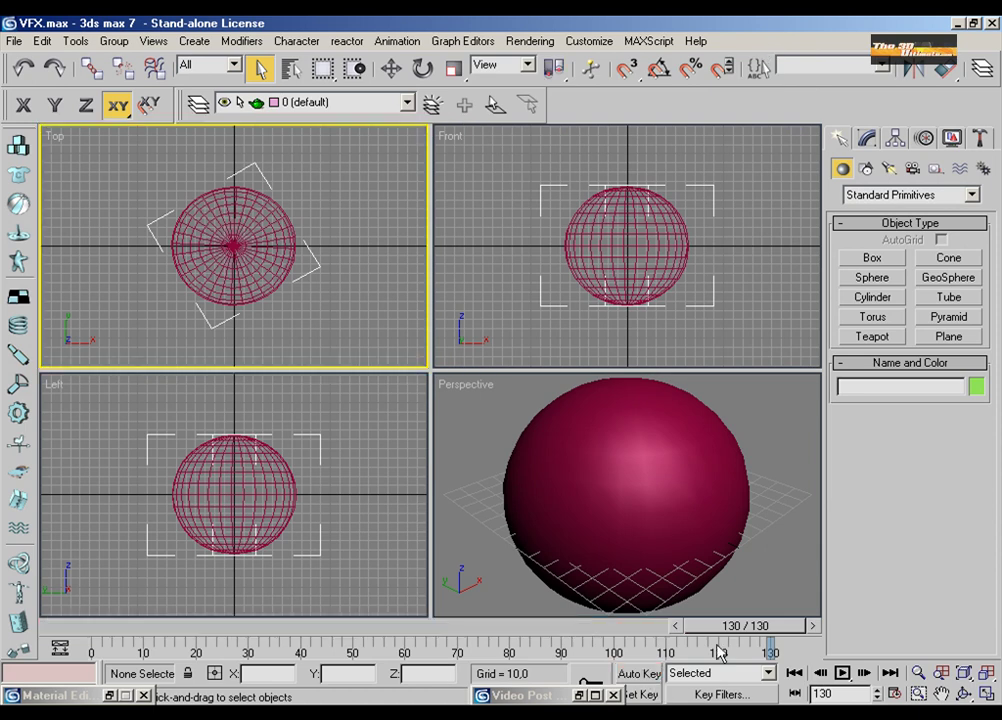
left_click_drag(745, 636, 457, 636)
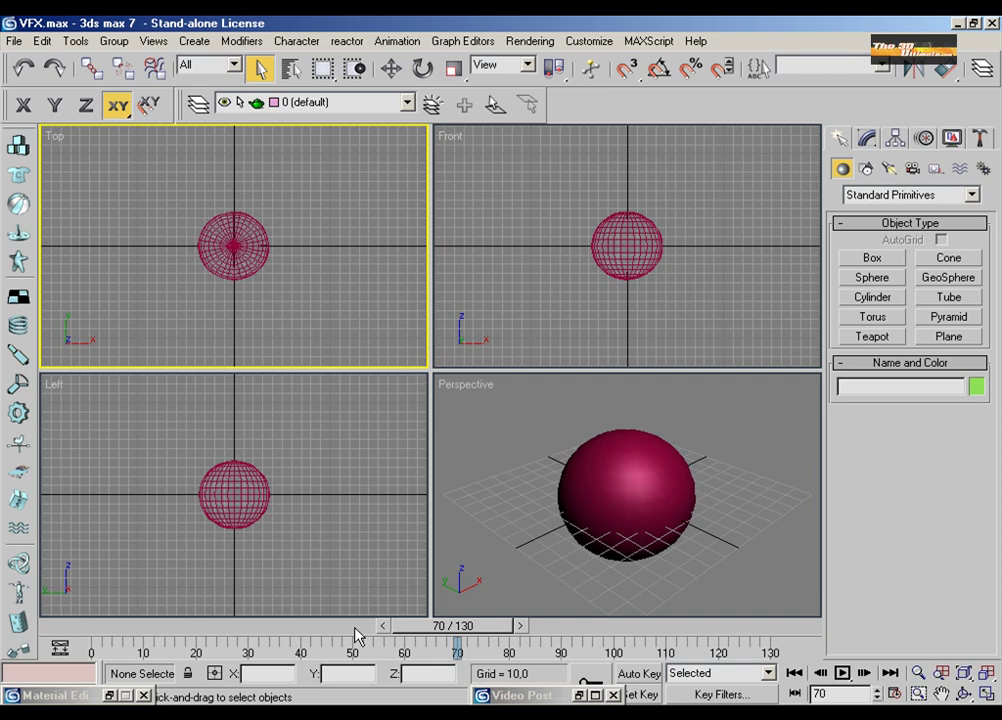
Step: Turn on Face Map for the parent 01 - Default material
key("m")
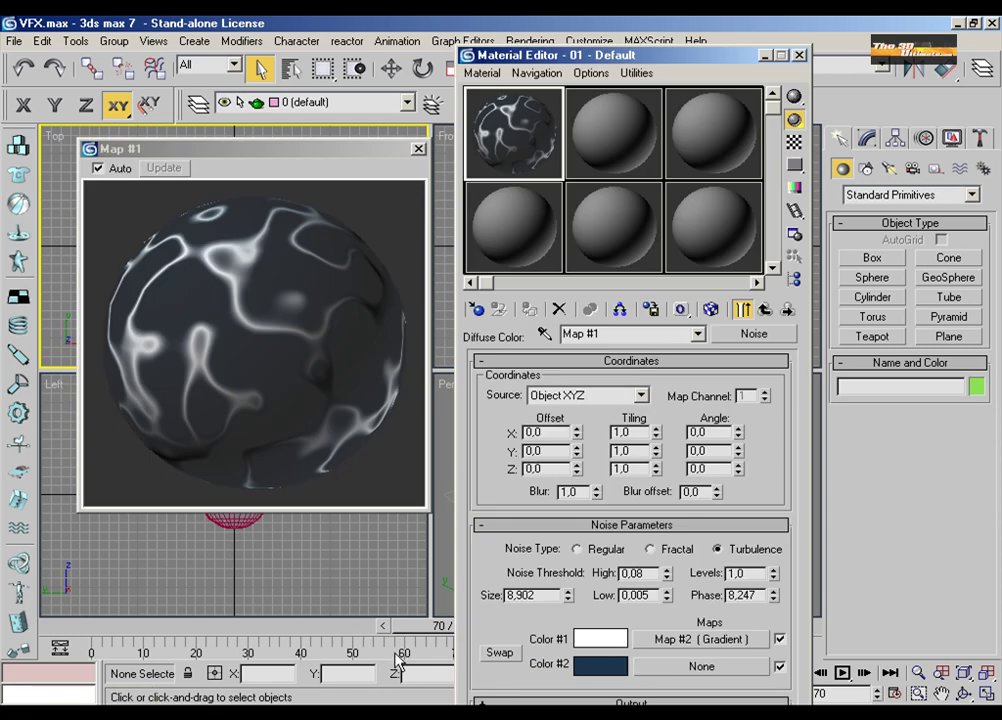
left_click(762, 310)
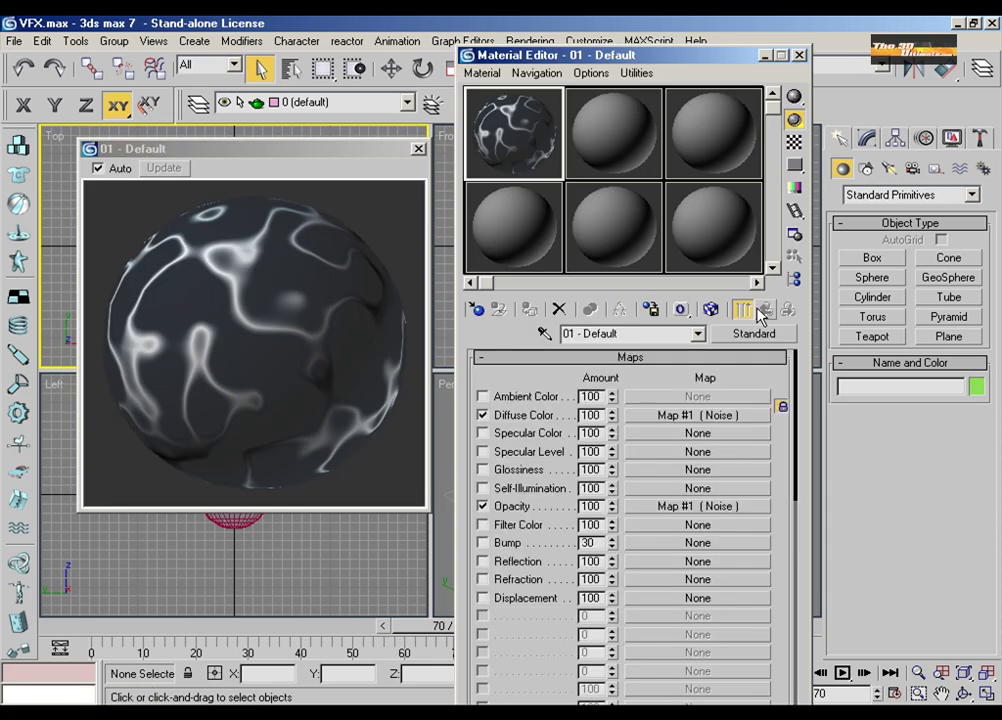
left_click_drag(643, 375, 644, 648)
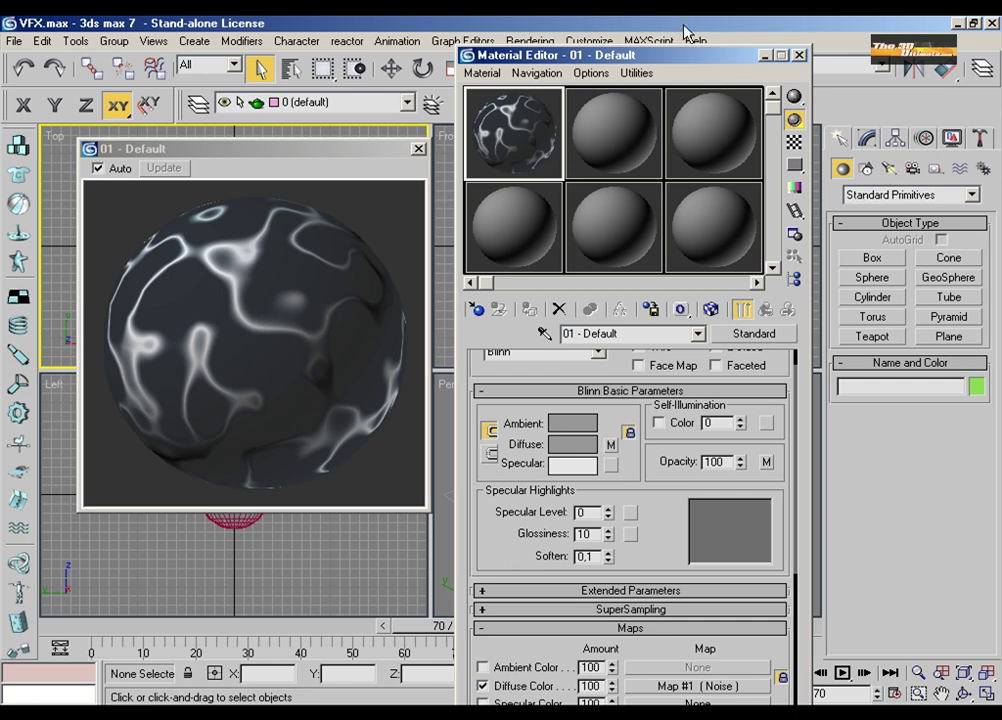
left_click_drag(676, 57, 621, 70)
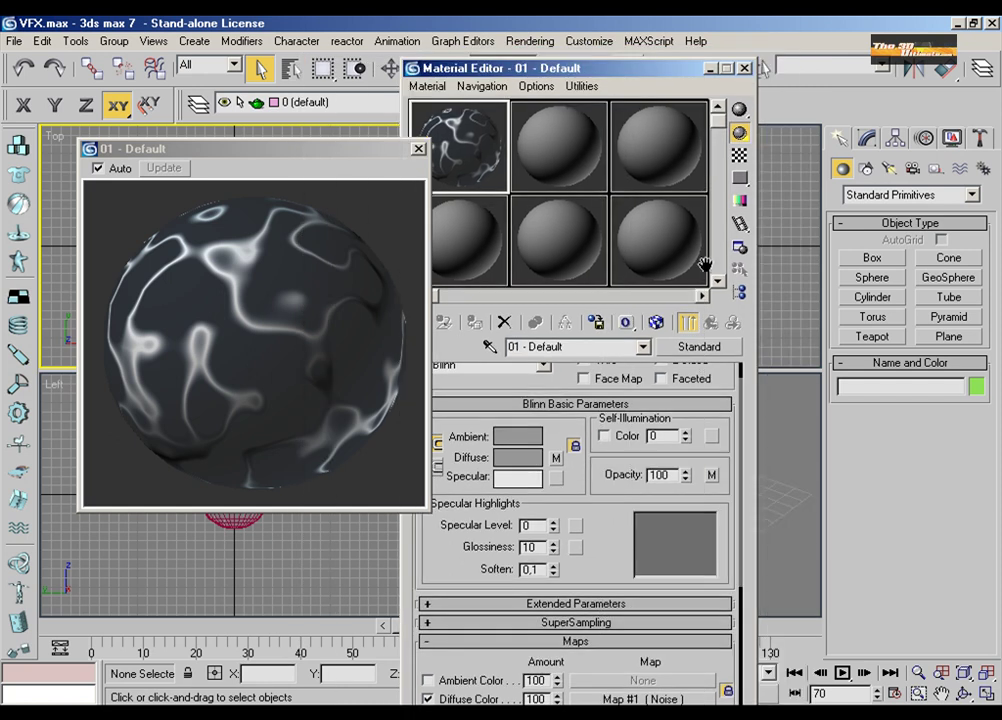
left_click(602, 382)
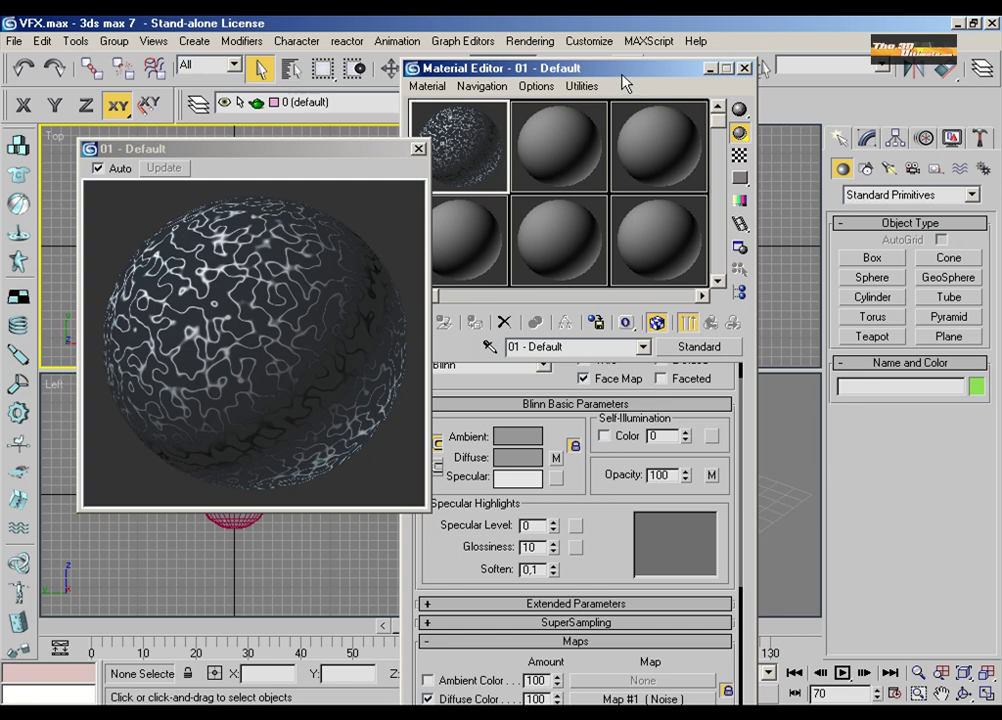
left_click_drag(620, 74, 1000, 119)
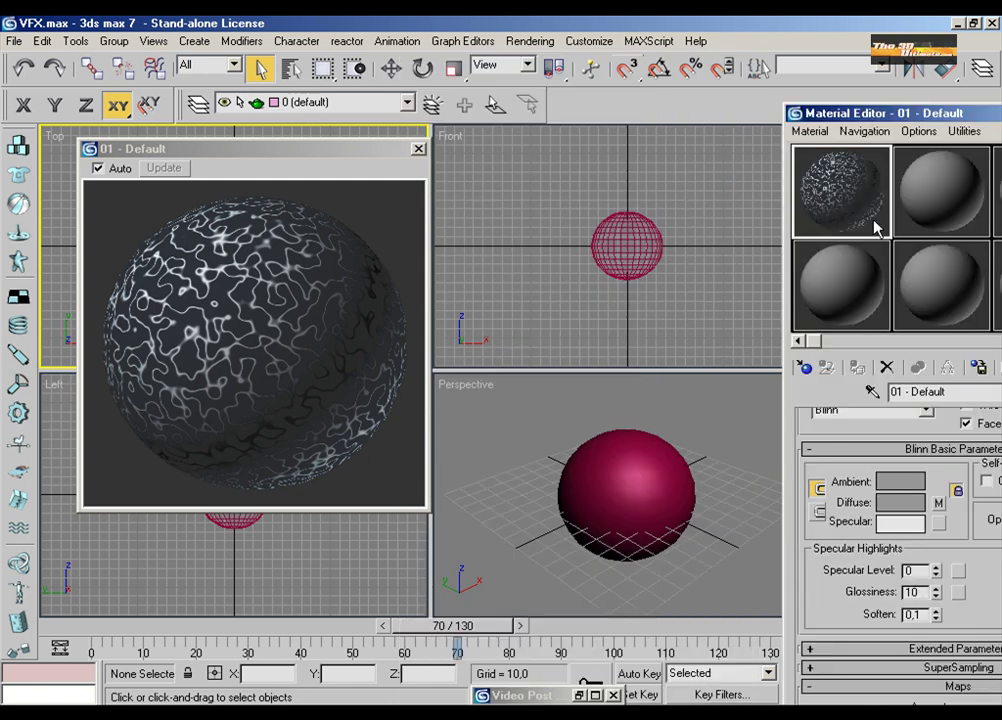
Step: Apply the 01 - Default material to Sphere01 and close the material preview window
left_click_drag(637, 508, 642, 508)
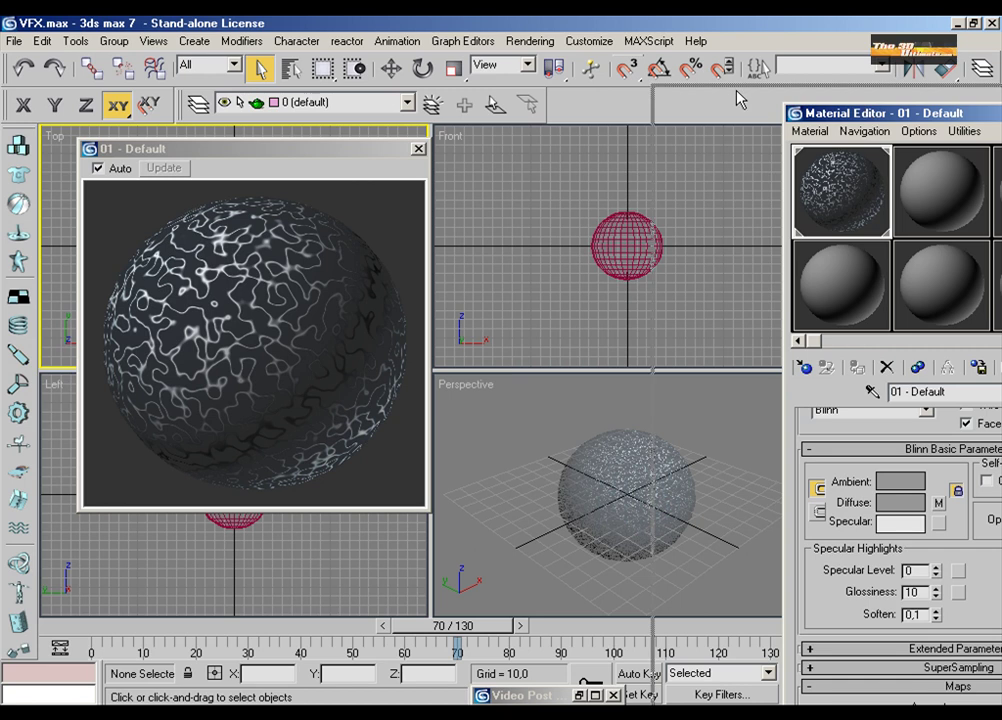
left_click_drag(820, 113, 583, 80)
left_click(417, 151)
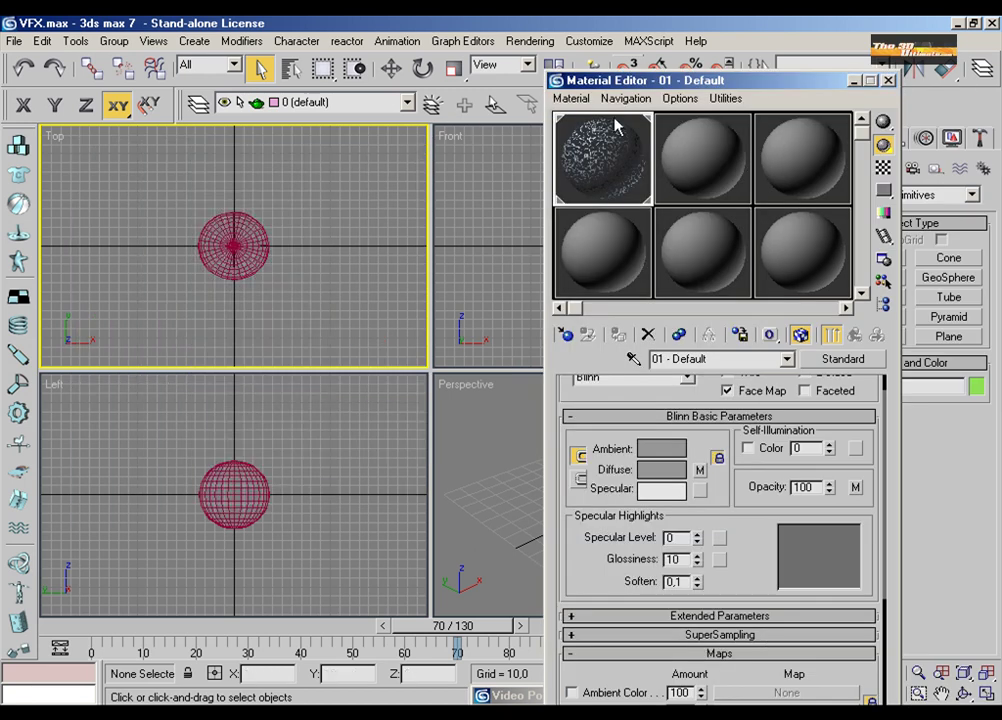
left_click_drag(676, 87, 236, 68)
Step: Set the time slider to frame 120
left_click(689, 631)
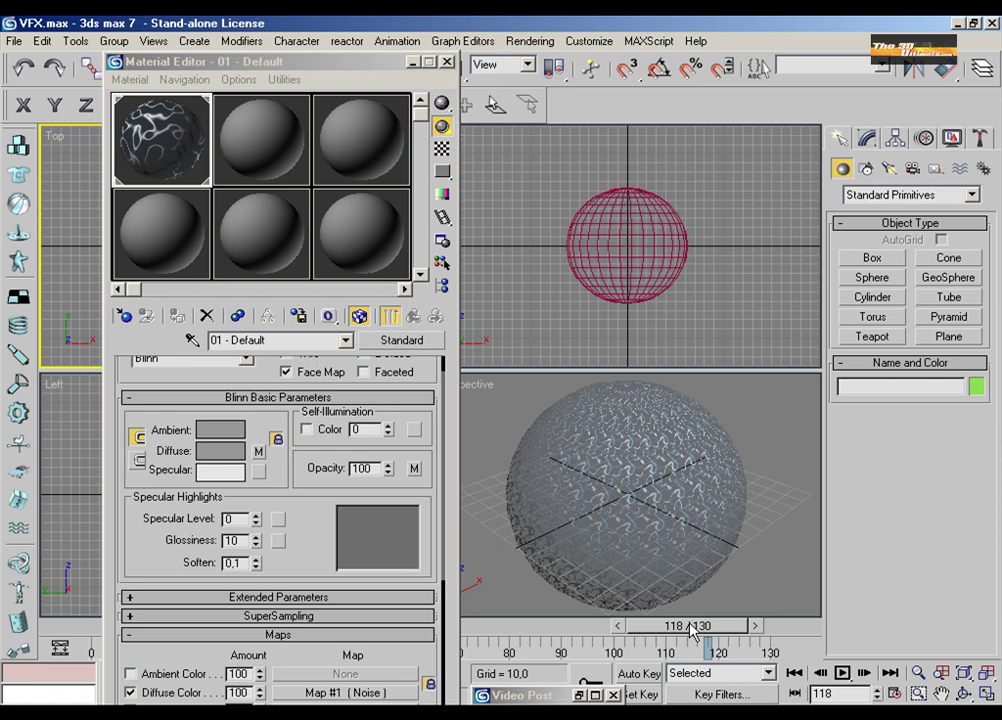
left_click_drag(689, 631, 714, 632)
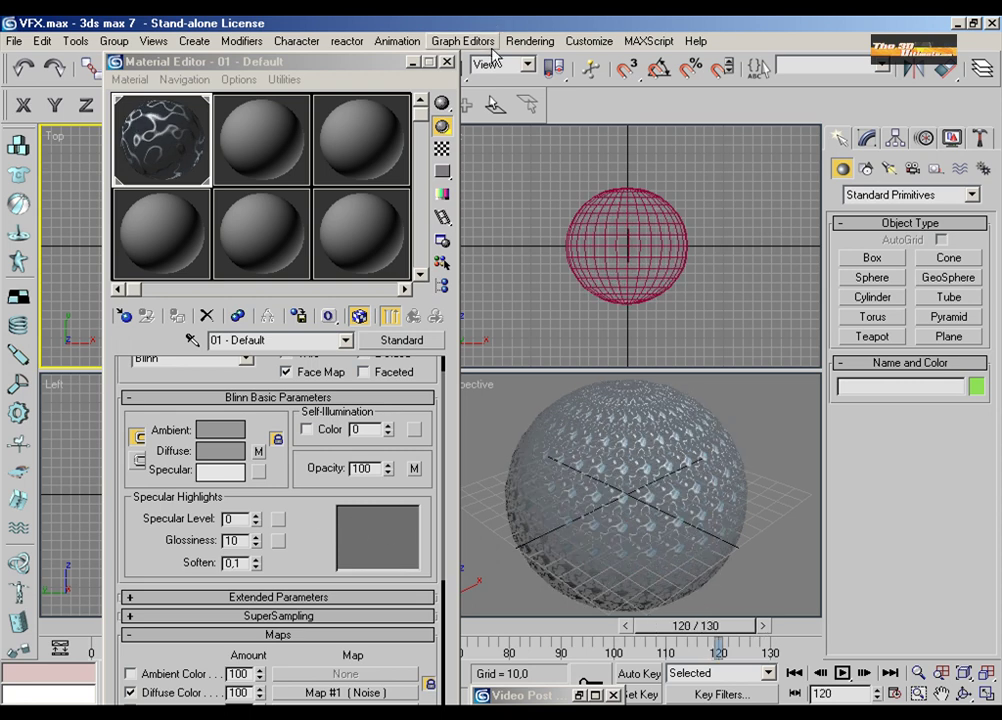
left_click(530, 42)
Step: Render frame 120 of the Perspective view, then minimize the rendered frame window
left_click(541, 62)
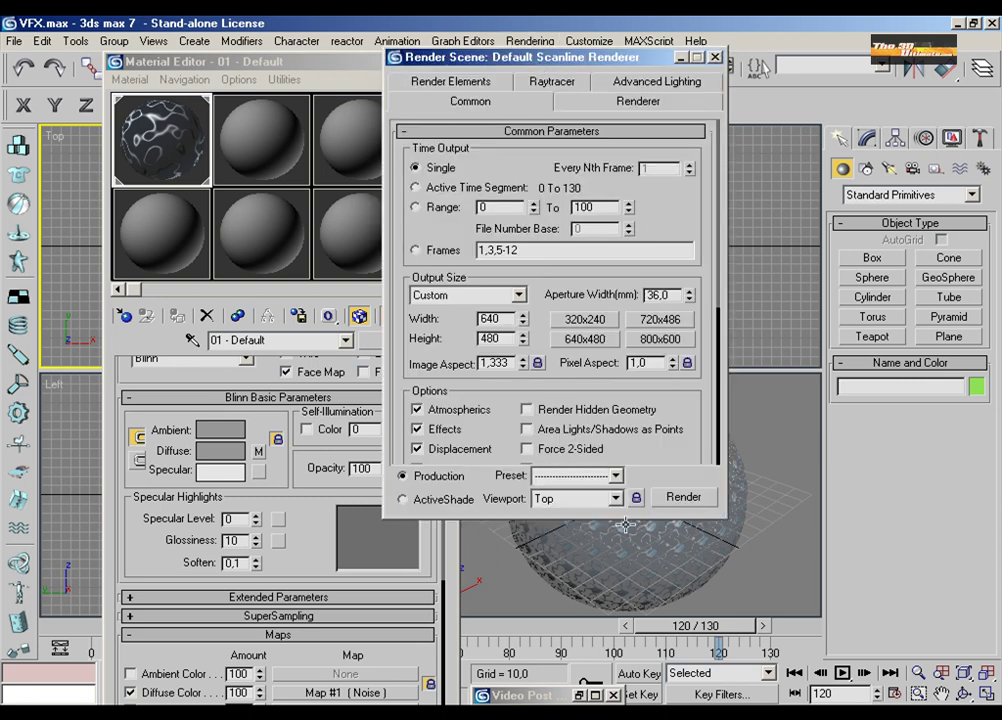
left_click(693, 545)
left_click(693, 545)
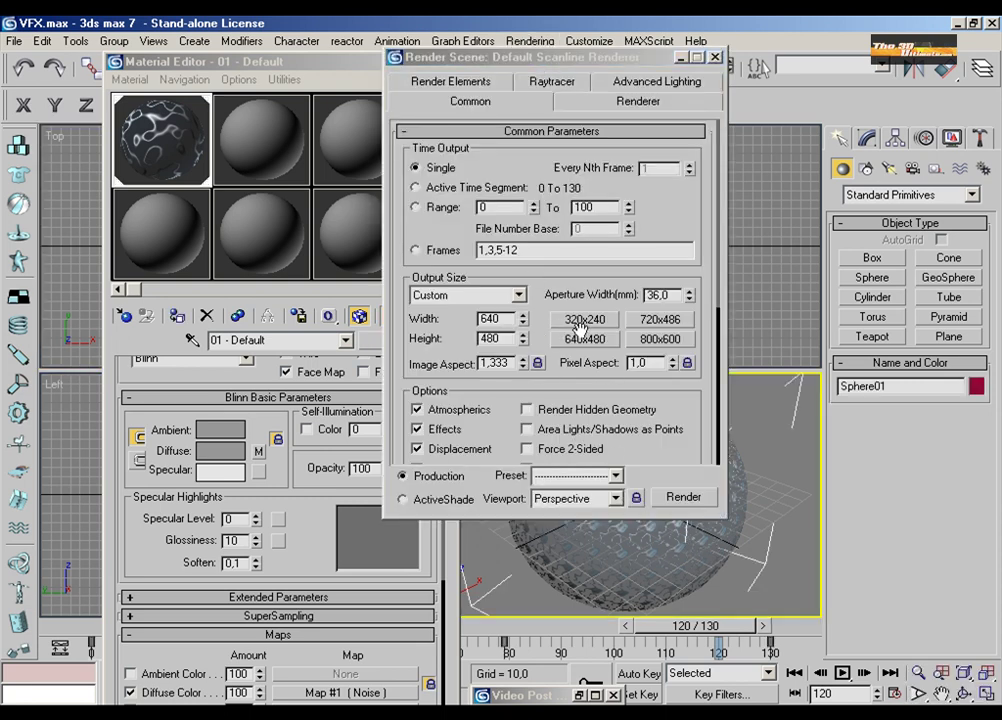
left_click(686, 500)
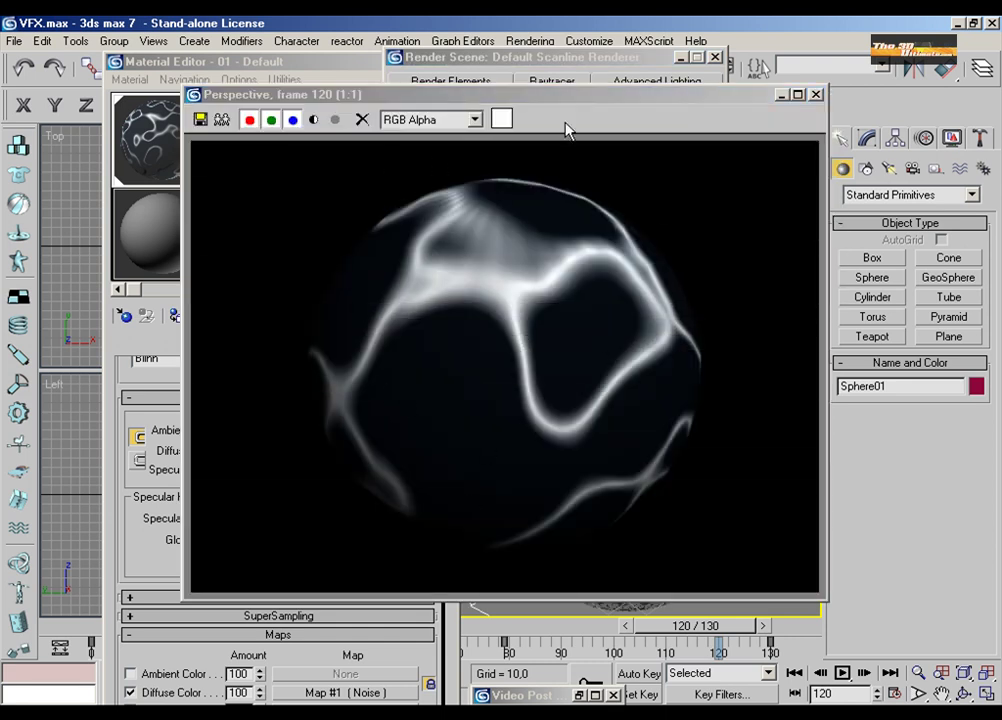
left_click(782, 96)
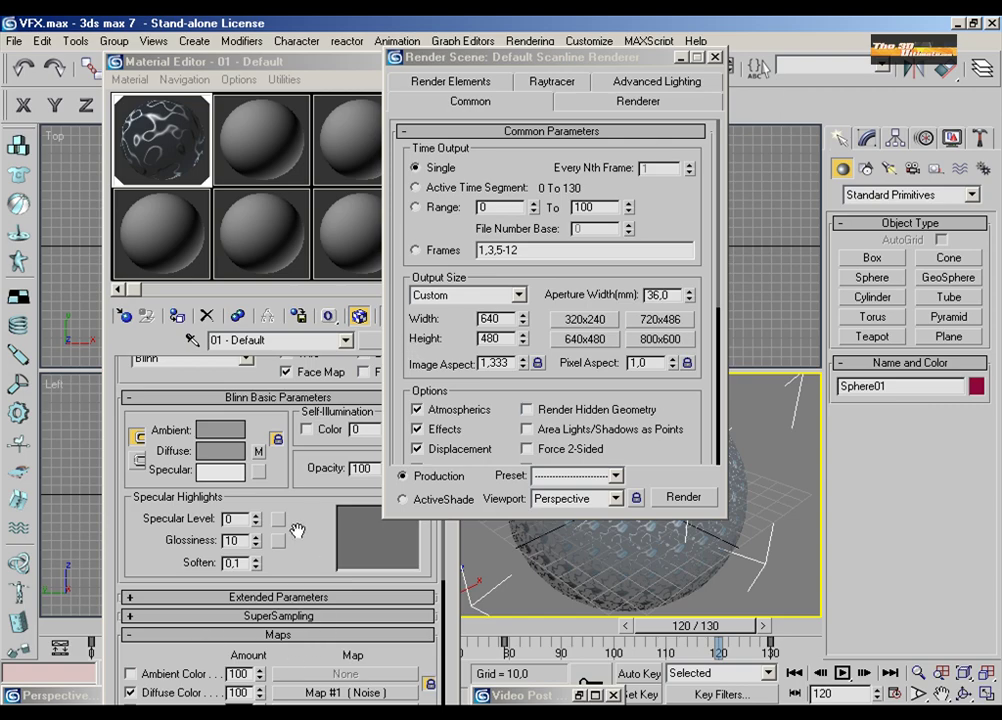
Step: Open the Video Post window from the Rendering menu and bring it in front of the Material Editor
left_click_drag(296, 532, 293, 320)
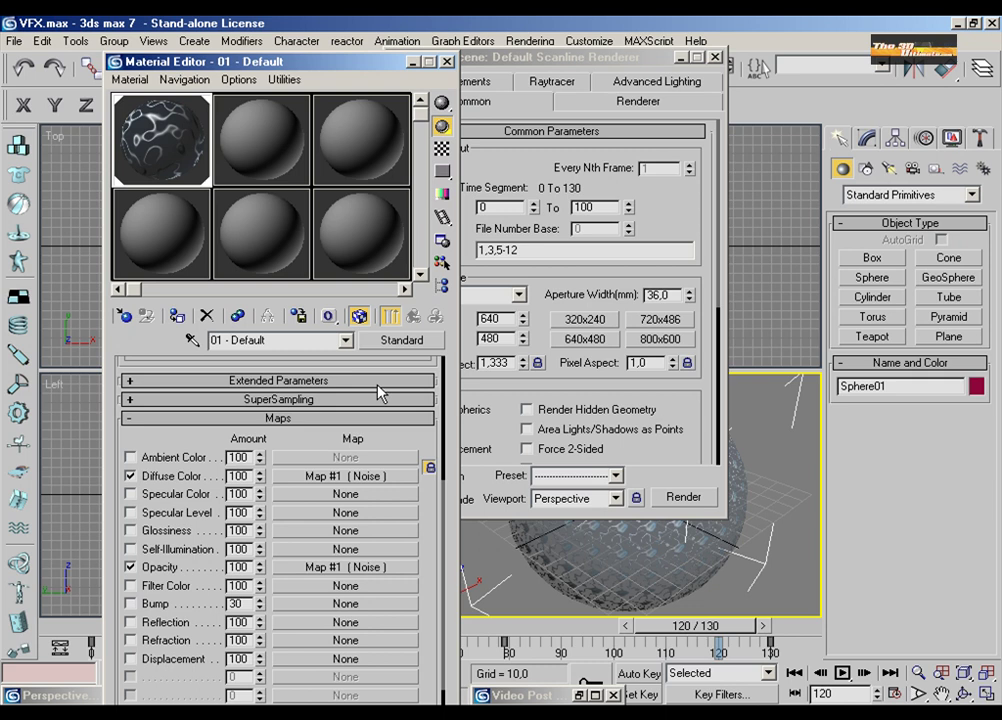
left_click(536, 42)
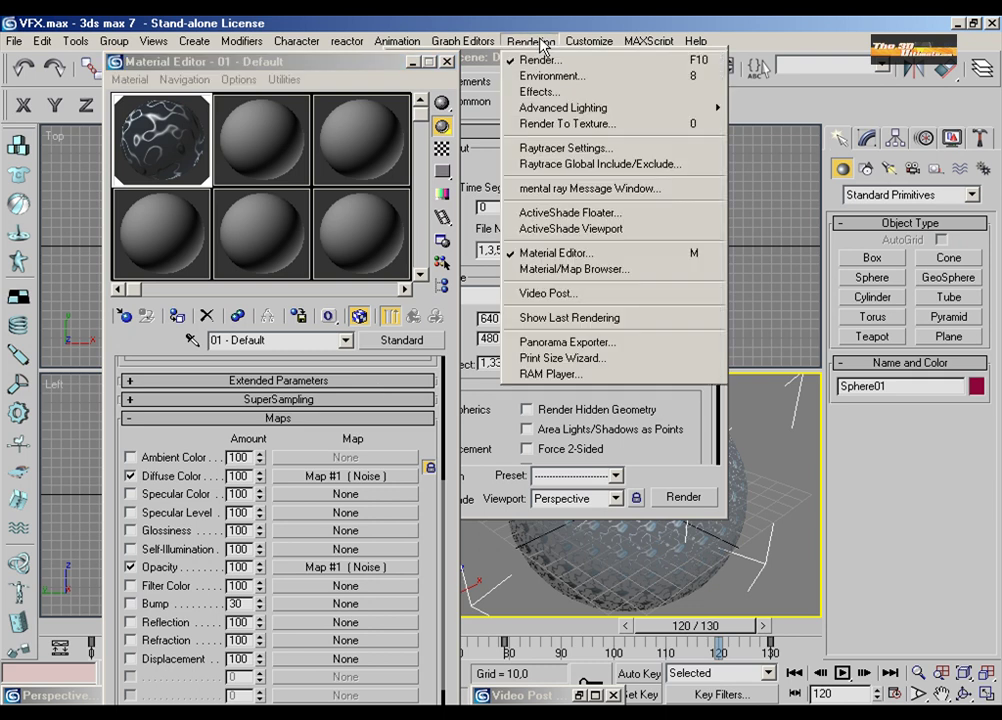
left_click(584, 294)
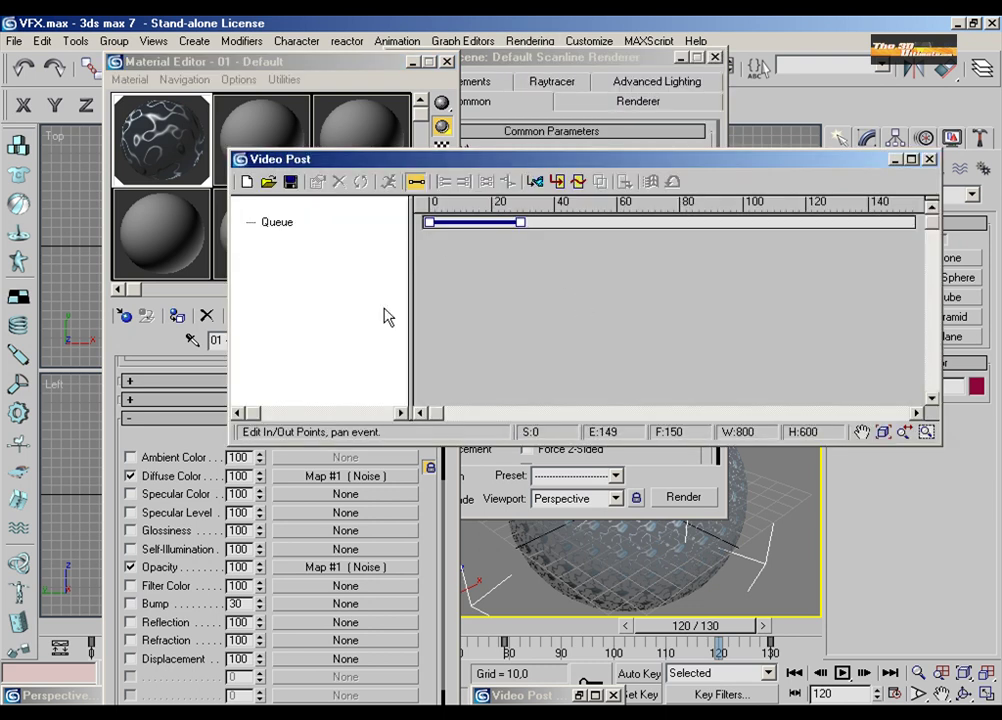
left_click(352, 153)
left_click(360, 153)
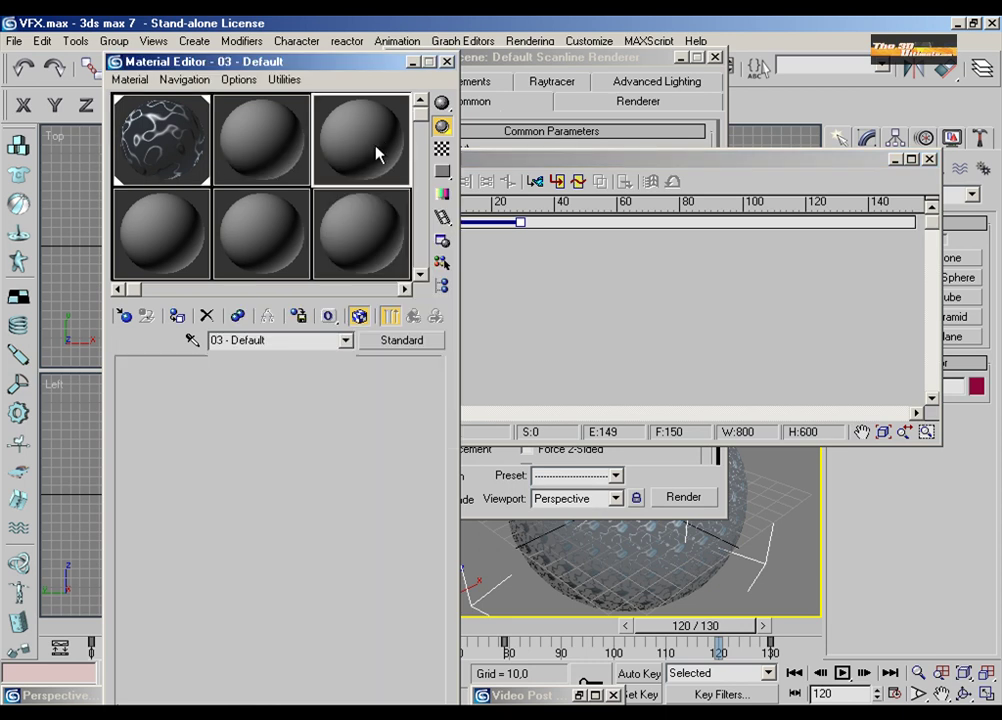
left_click(537, 151)
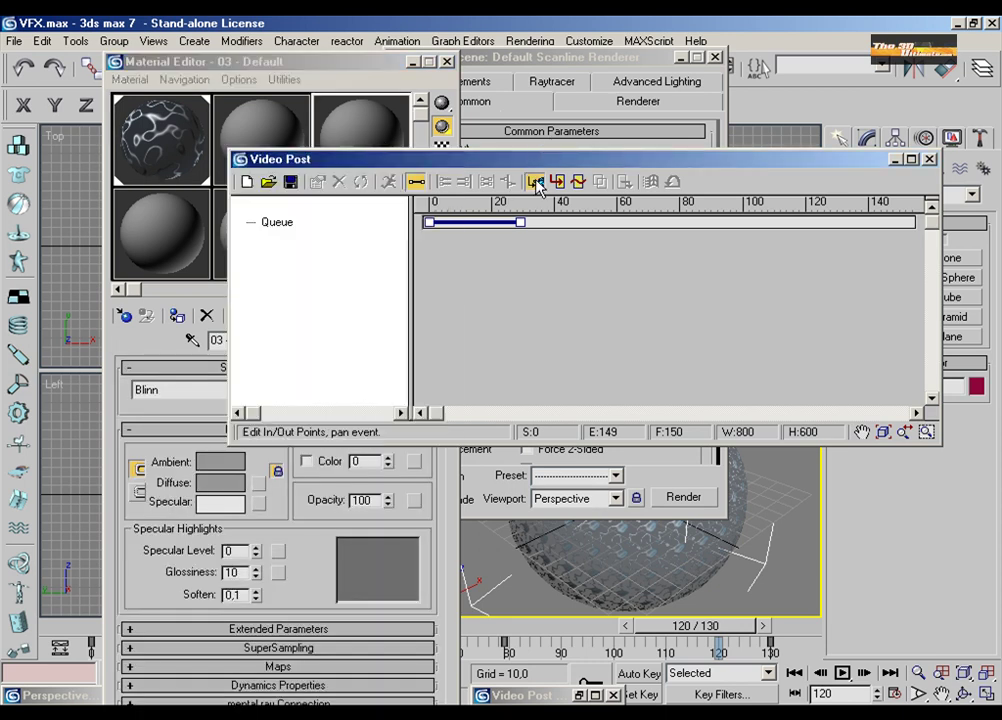
Step: Add a Perspective view scene event spanning frames 0–130 to the Video Post queue
left_click(537, 182)
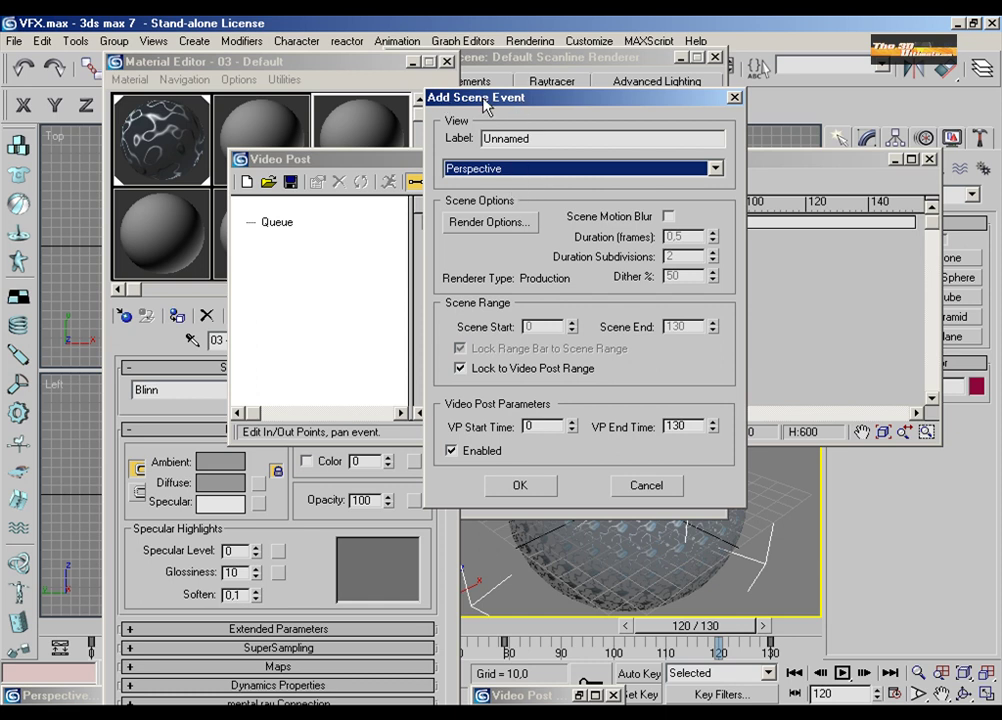
left_click(497, 168)
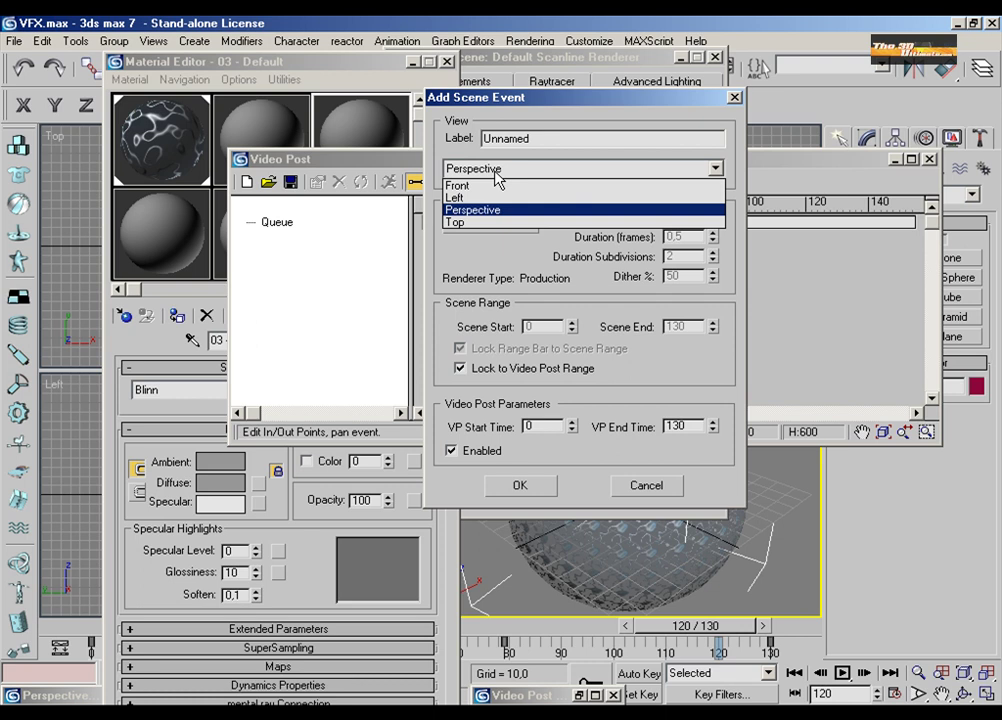
left_click(482, 210)
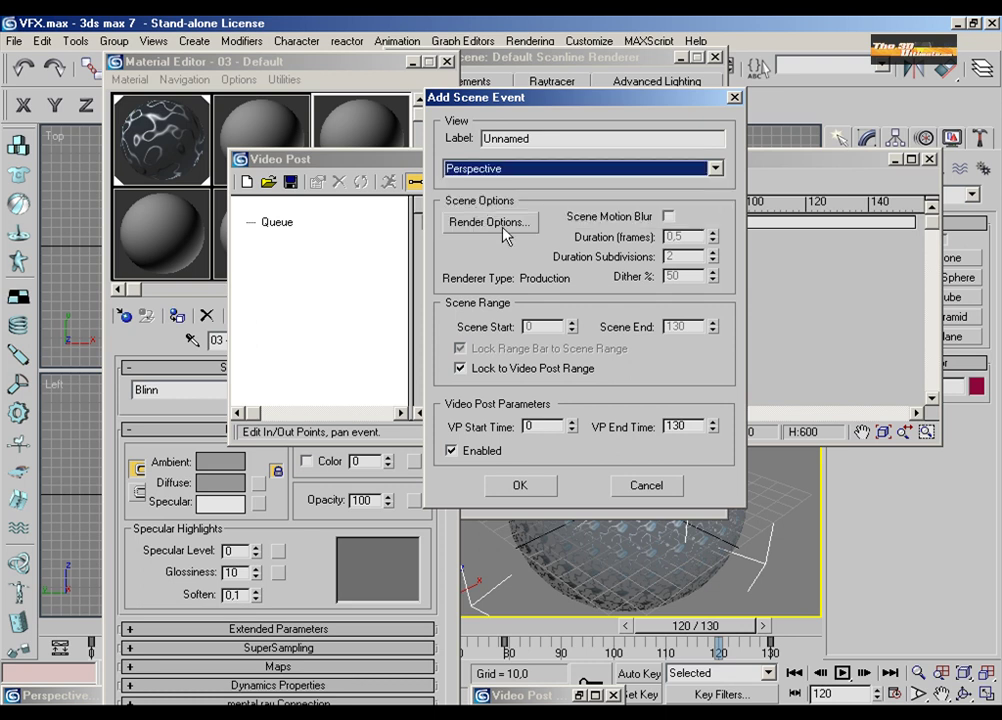
left_click(515, 485)
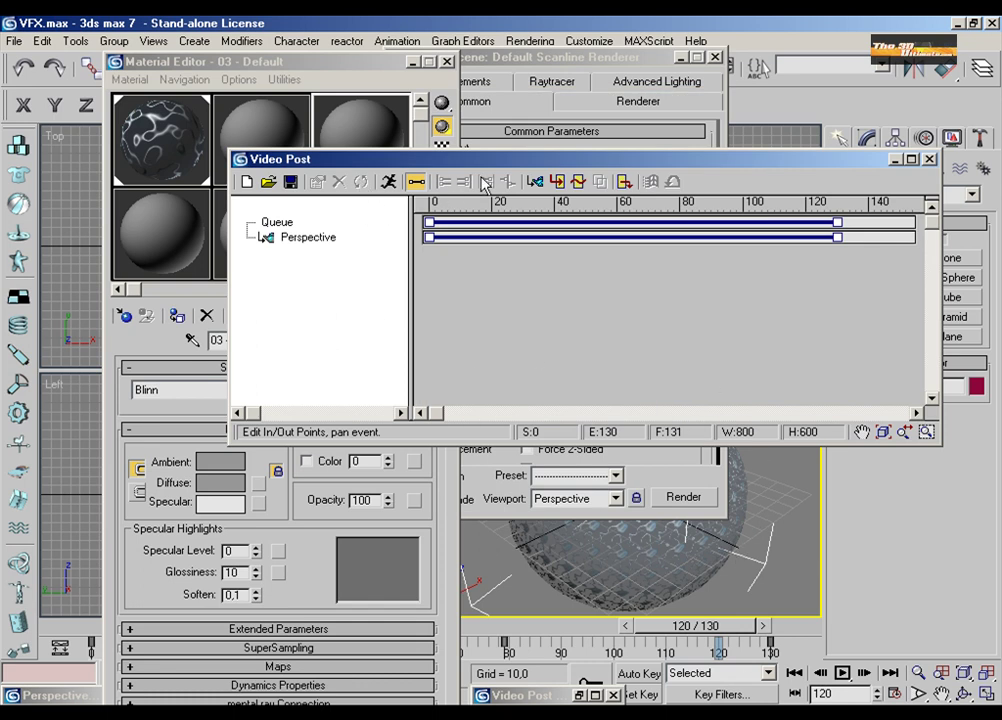
left_click(566, 182)
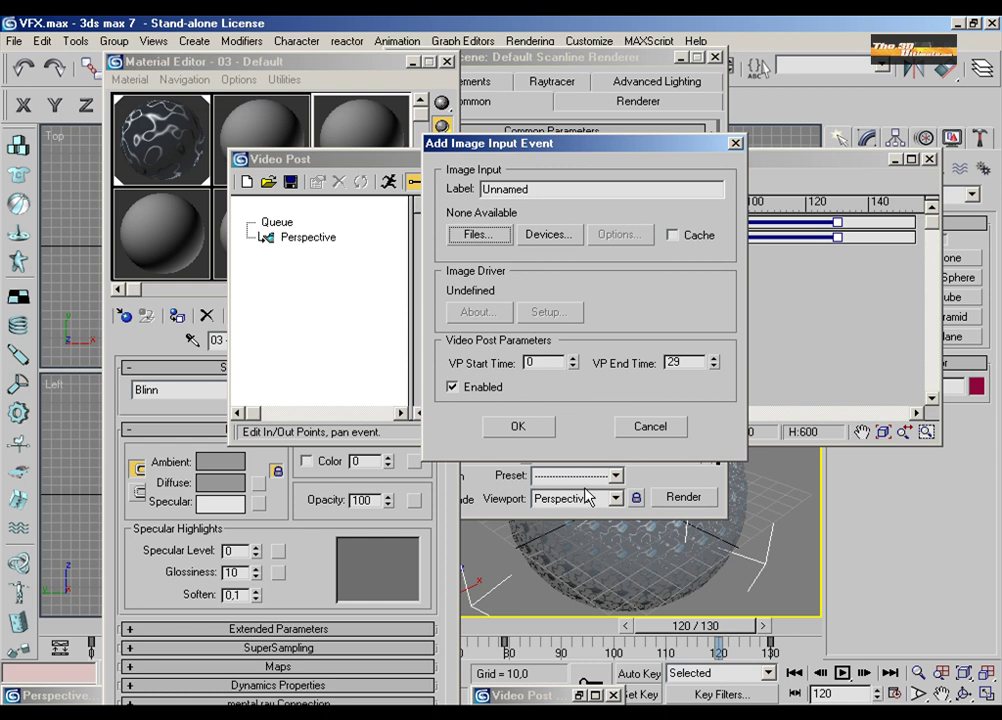
Step: Cancel the image input event and queue a Lens Effects Glow filter after the Perspective scene
left_click(648, 427)
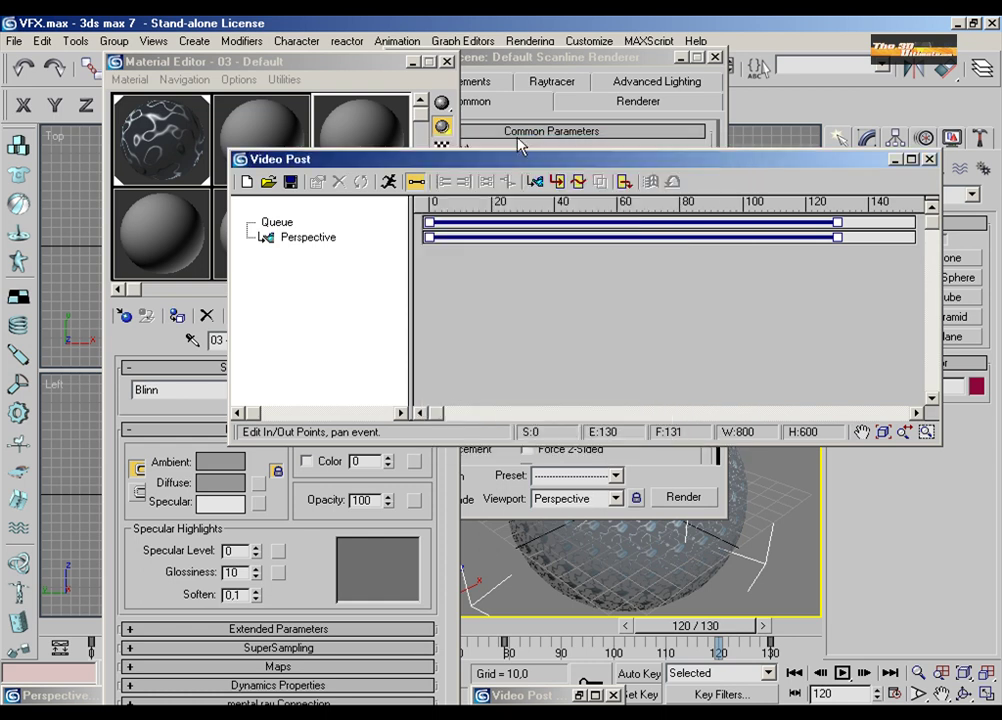
left_click(577, 183)
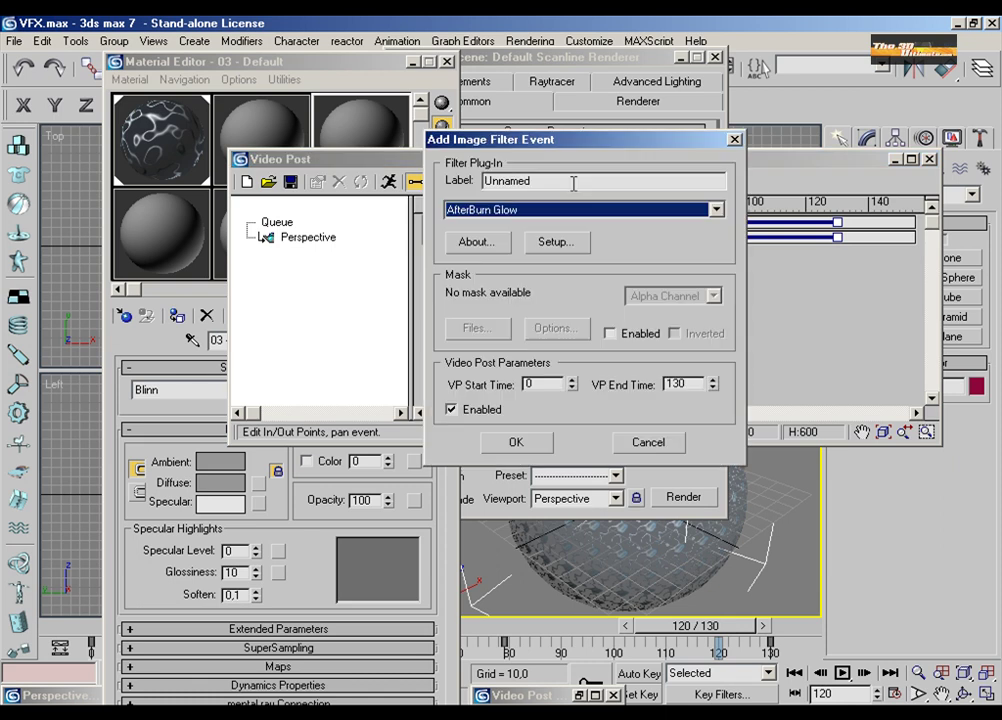
left_click(477, 212)
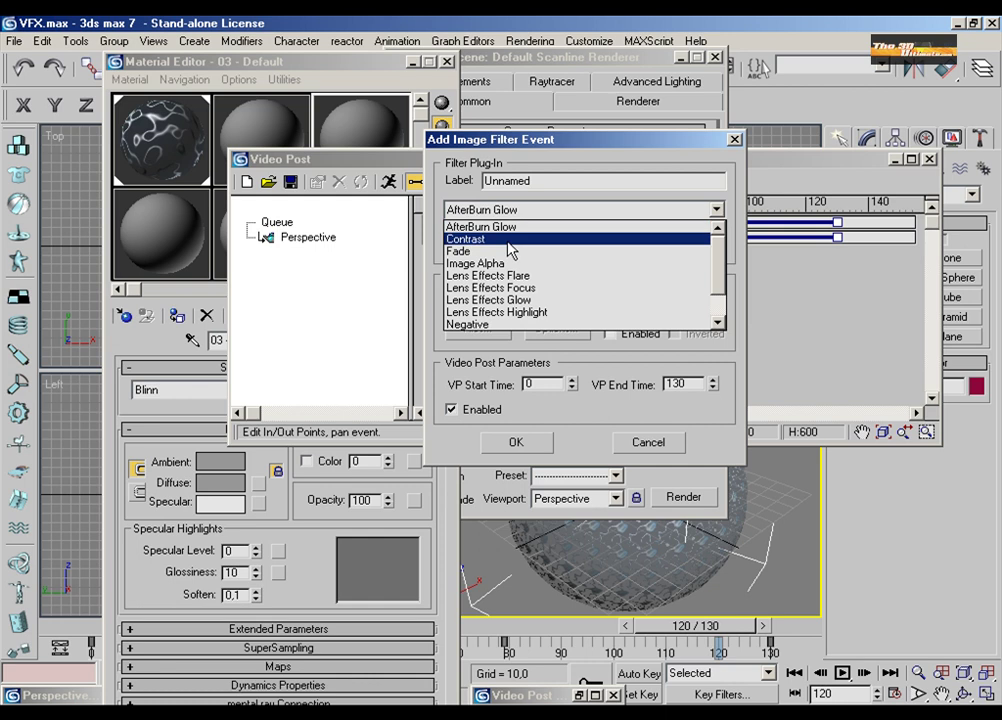
left_click(511, 303)
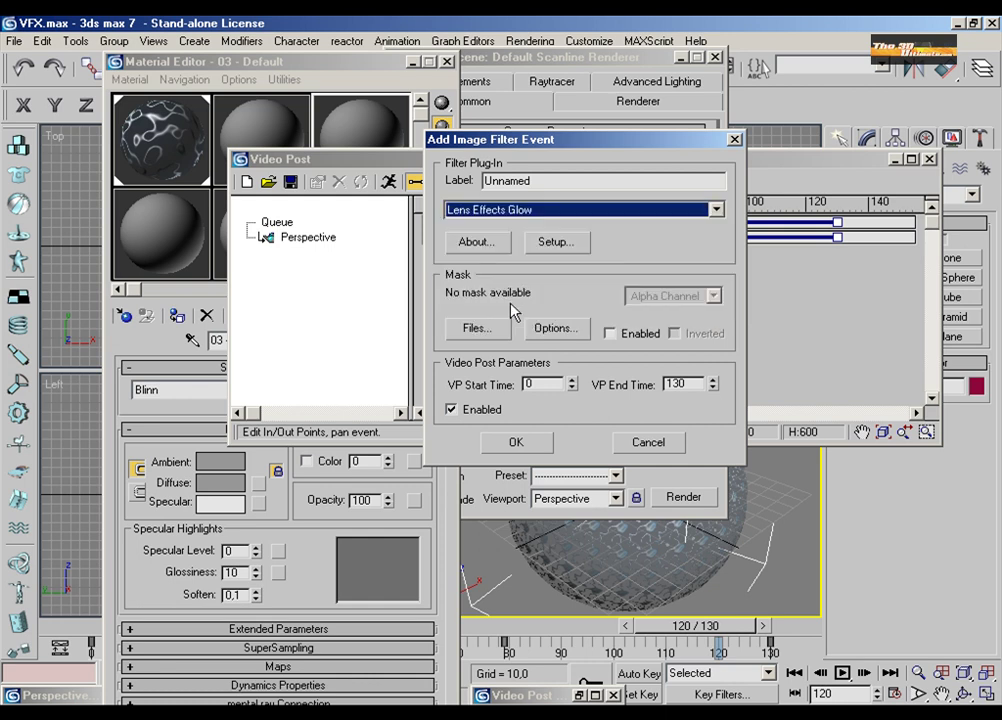
left_click(545, 247)
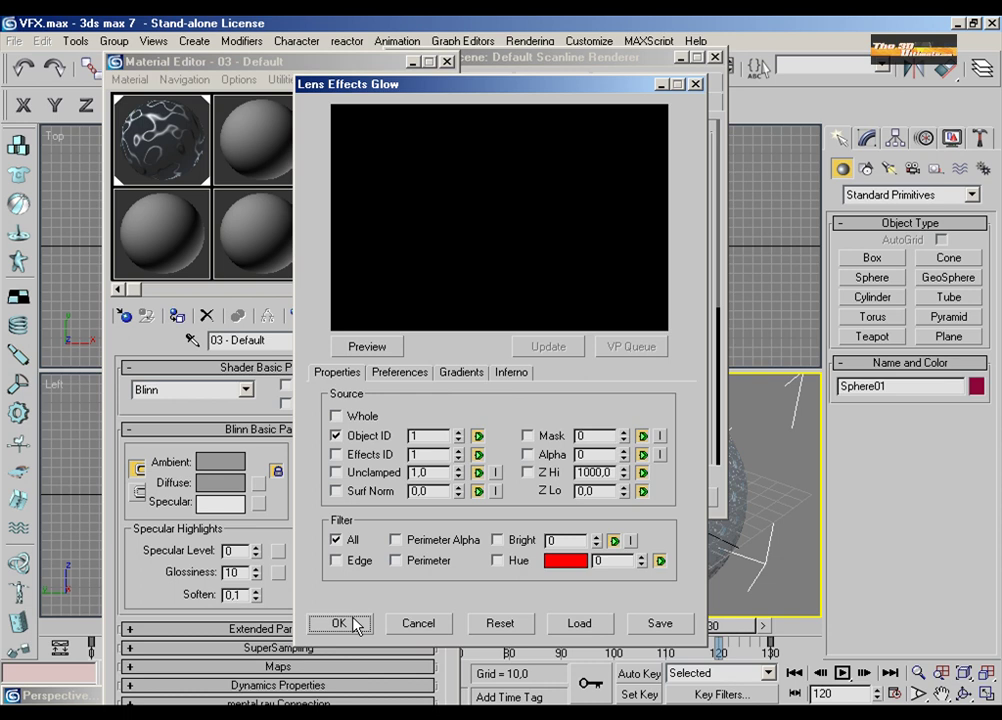
left_click(350, 627)
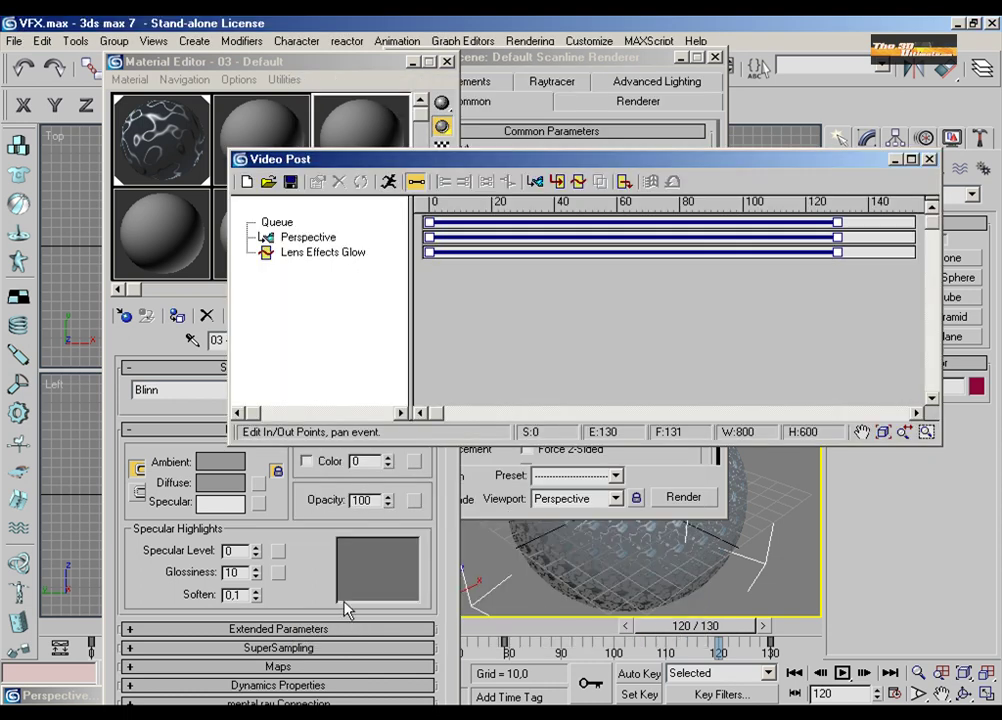
left_click(298, 254)
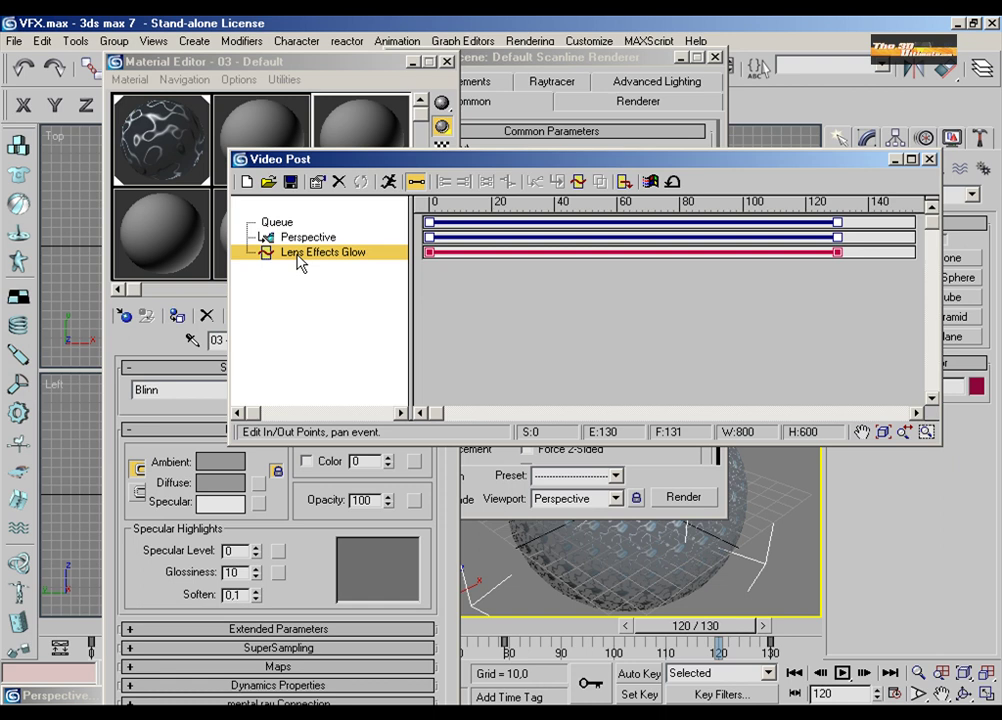
Step: Open the Lens Effects Glow setup and preview the queued render with VP Queue and Preview on
double_click(297, 256)
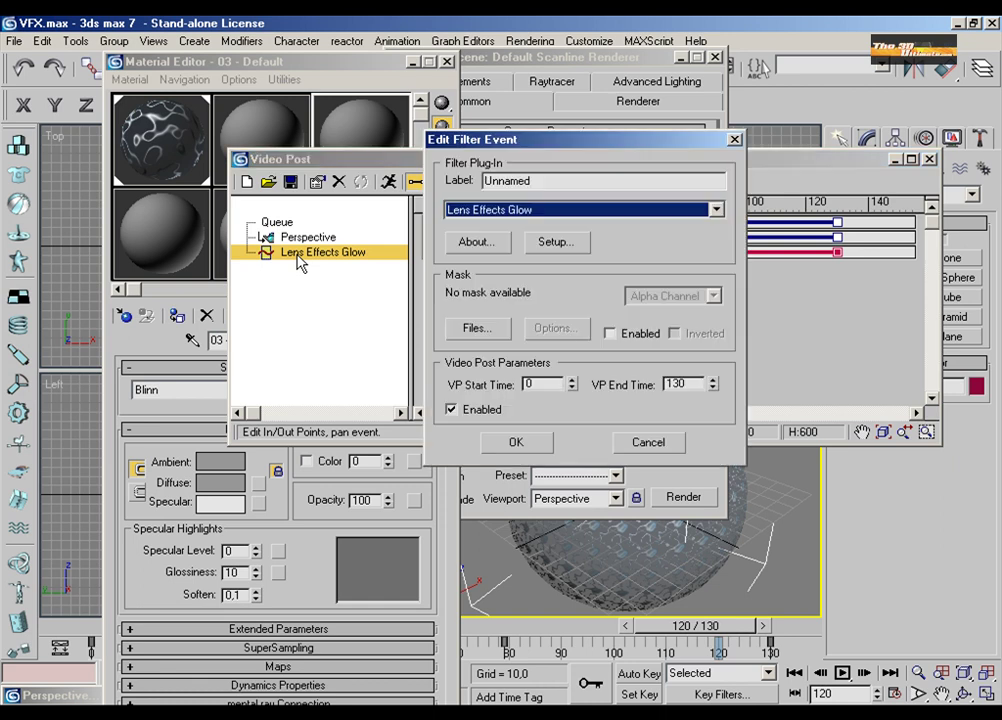
left_click(534, 246)
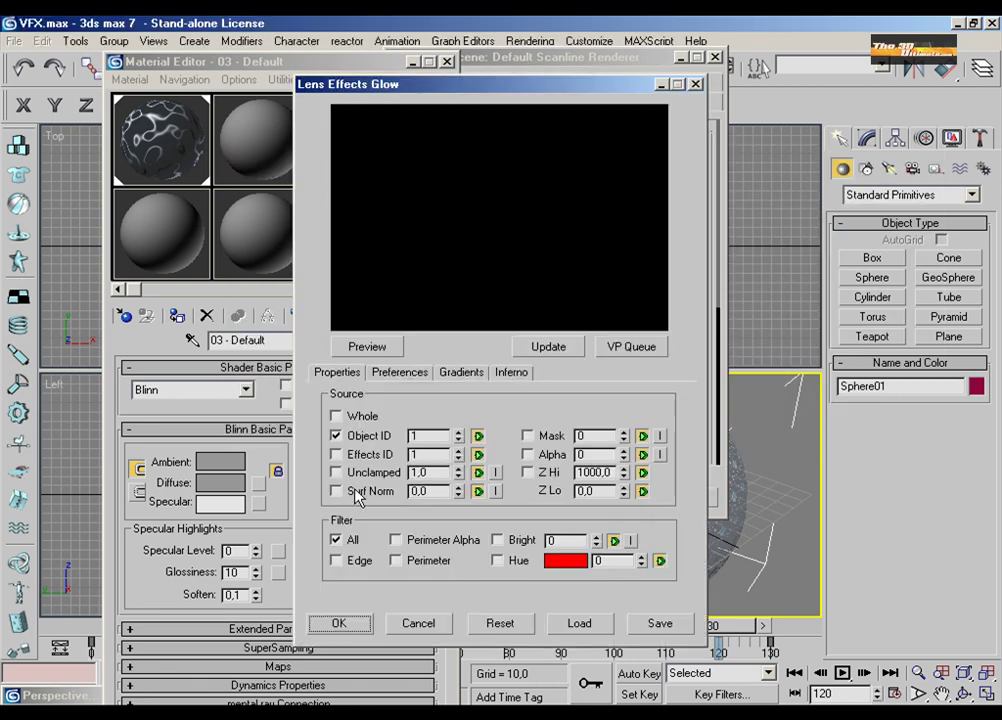
left_click(629, 350)
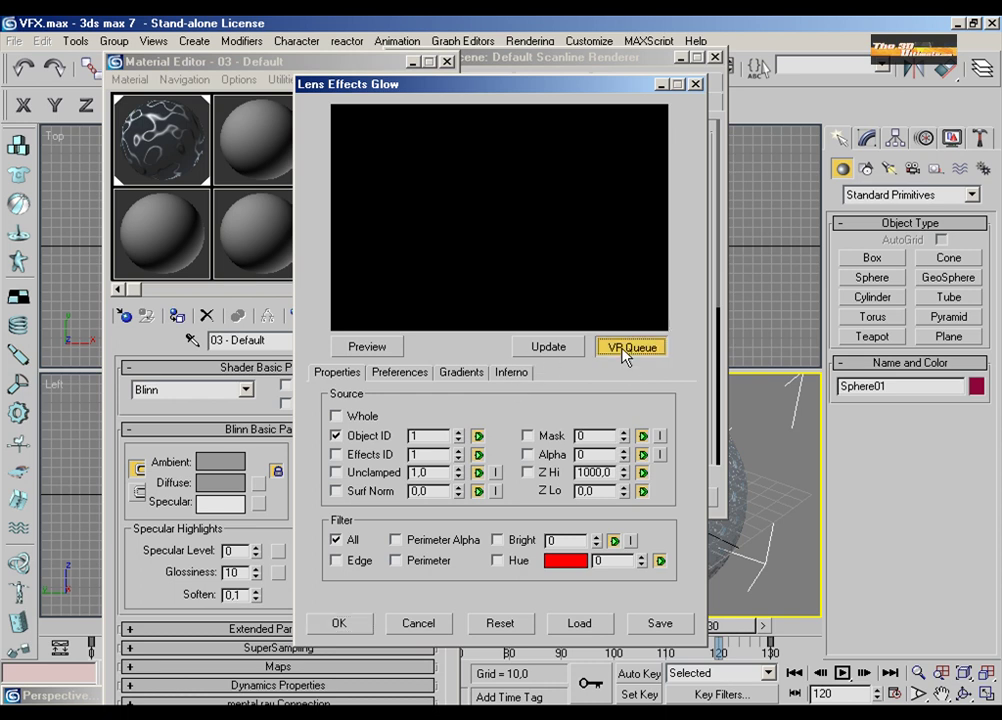
left_click(366, 350)
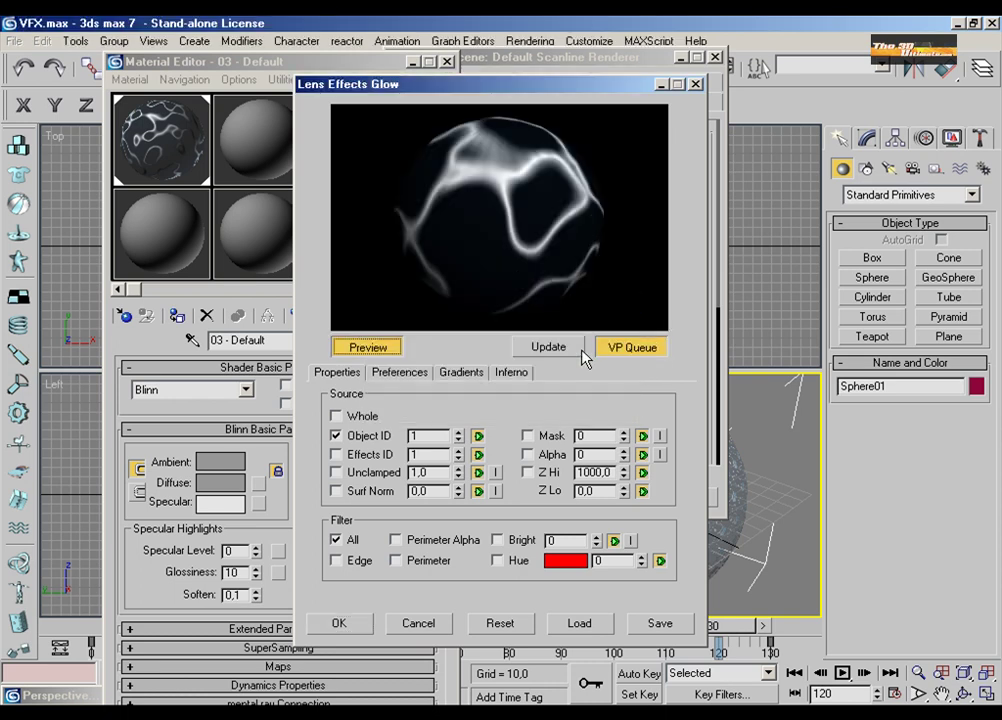
left_click(541, 352)
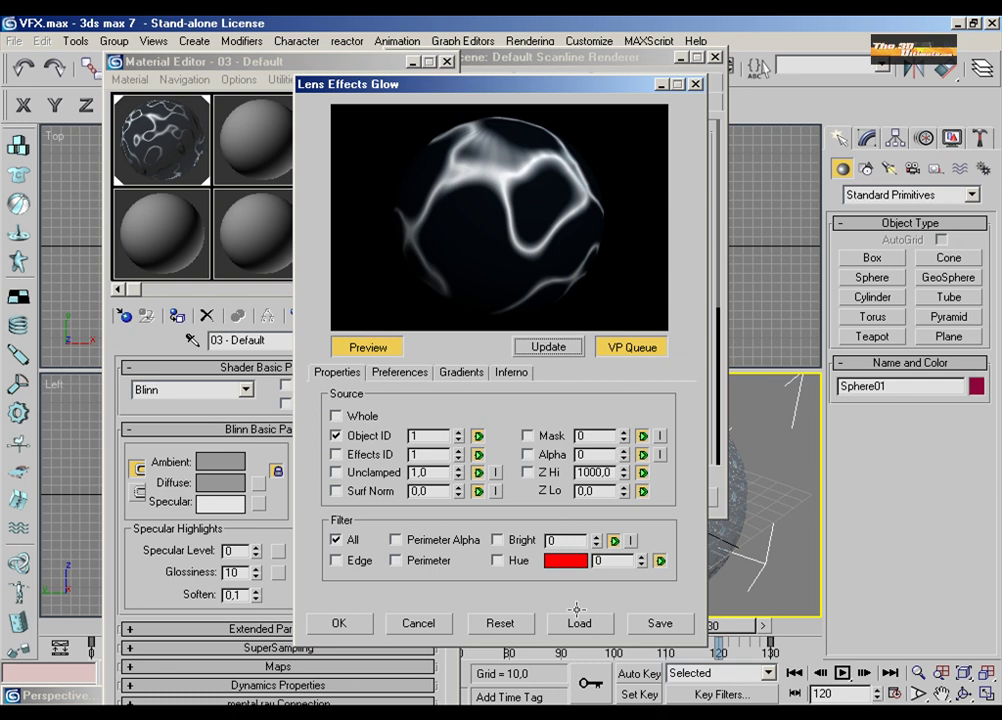
Step: Set the glow to use Bright at 1 instead of All, applied to the Whole image
left_click(597, 540)
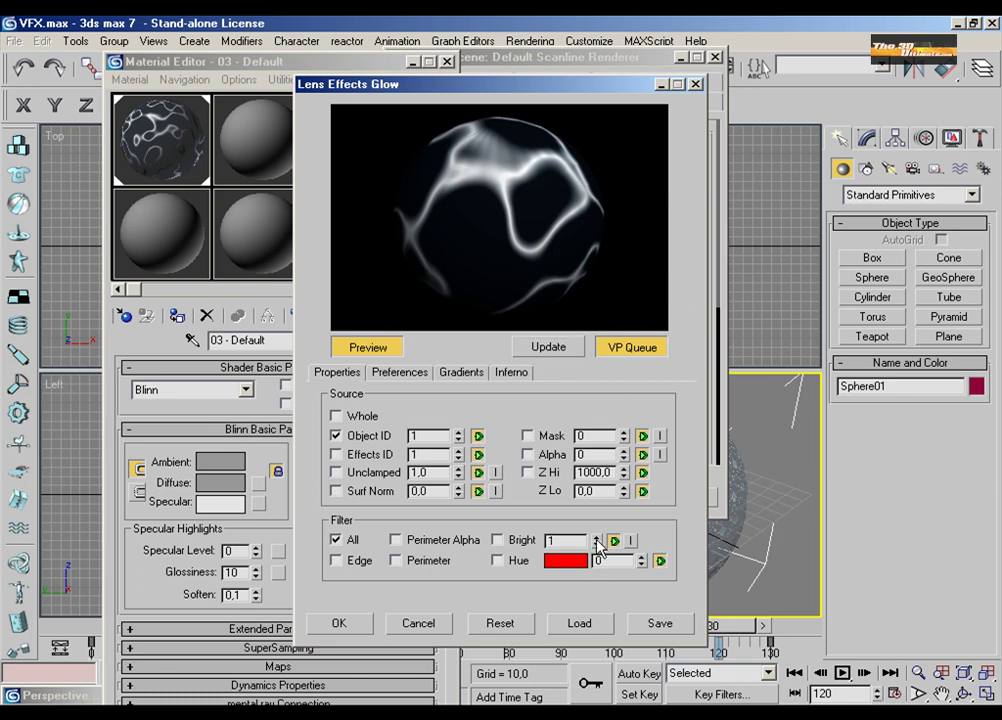
left_click(498, 541)
left_click(336, 414)
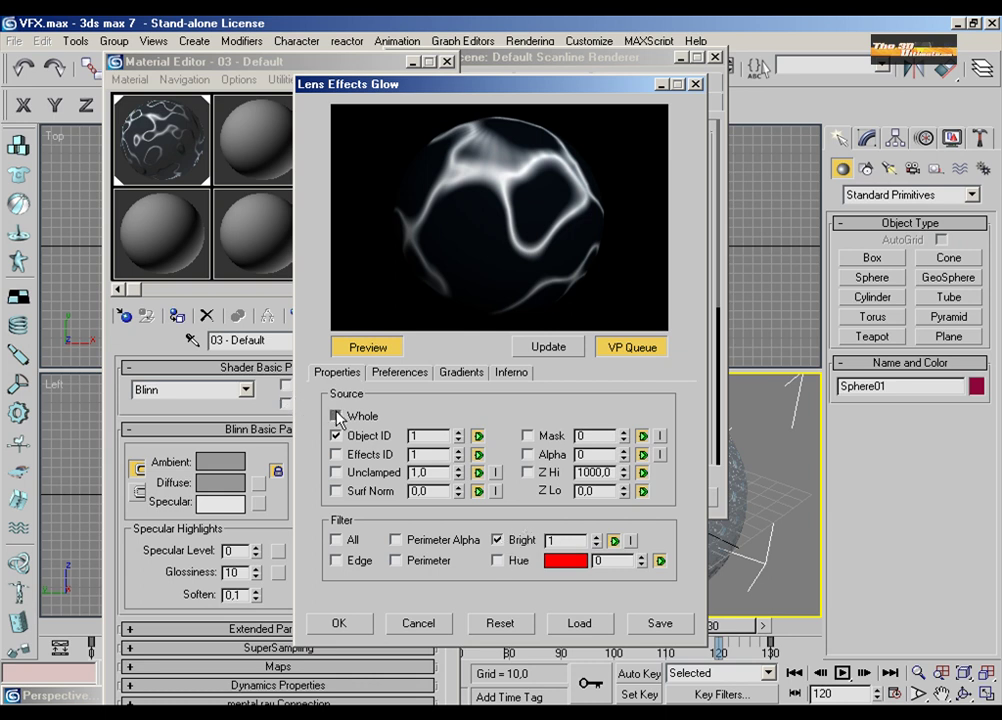